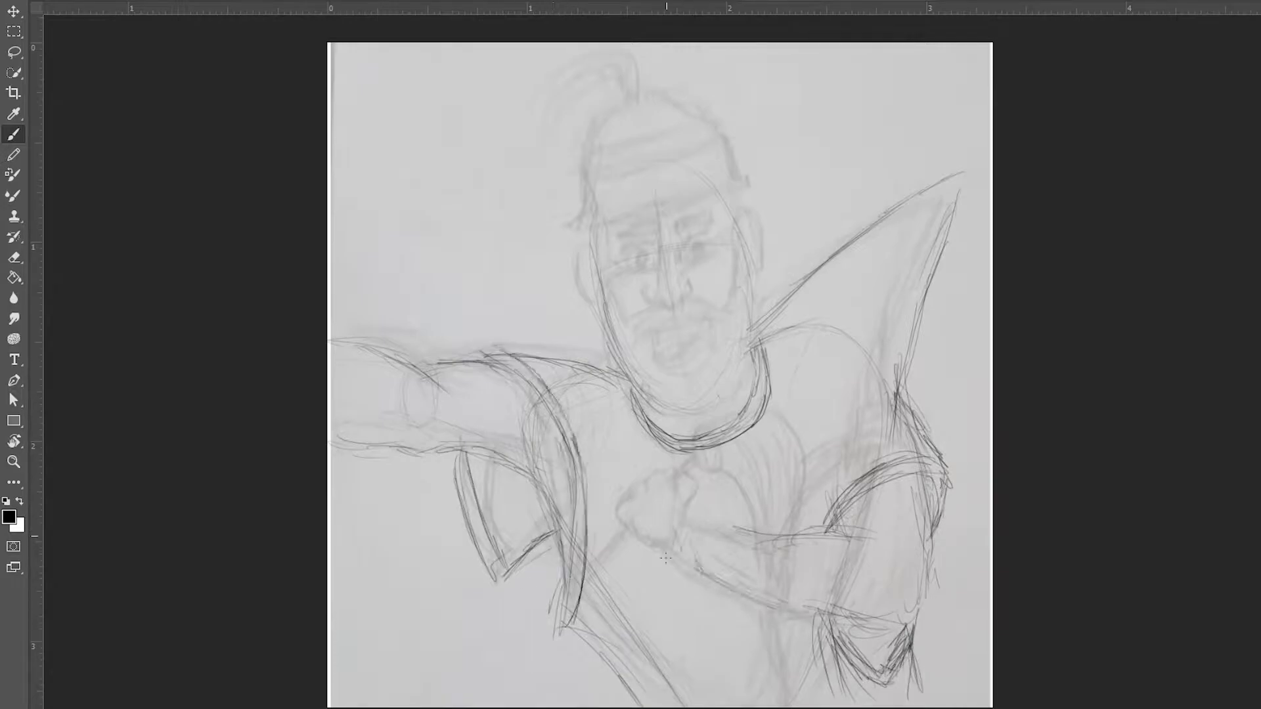
Sketch the bent arm's fist gripping a thin rod, with a plume curving from the rod's oval end
drag(734, 472, 709, 500)
key(ctrl+plus)
drag(747, 423, 555, 663)
drag(775, 368, 854, 650)
drag(755, 328, 847, 526)
key(ctrl+minus)
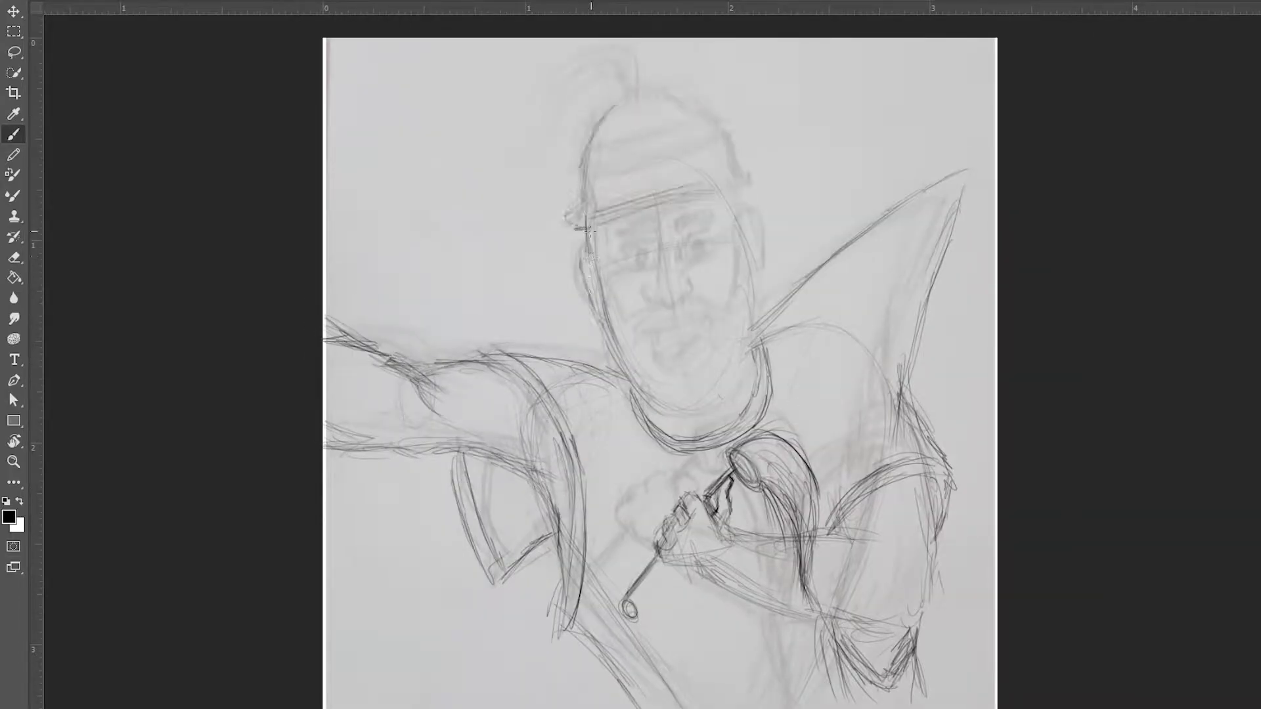
Sketch the ear, bearded jawline, nose, moustache and wide open mouth over the faint face guide
drag(755, 203, 749, 282)
key(ctrl+plus)
drag(805, 217, 817, 289)
drag(824, 322, 815, 493)
drag(499, 302, 592, 611)
mouse_move(670, 361)
mouse_down()
mouse_move(769, 377)
mouse_move(578, 420)
mouse_up()
mouse_move(592, 420)
mouse_down()
mouse_move(613, 453)
mouse_move(621, 512)
mouse_up()
drag(735, 391, 756, 397)
drag(746, 401, 722, 503)
drag(723, 506, 617, 494)
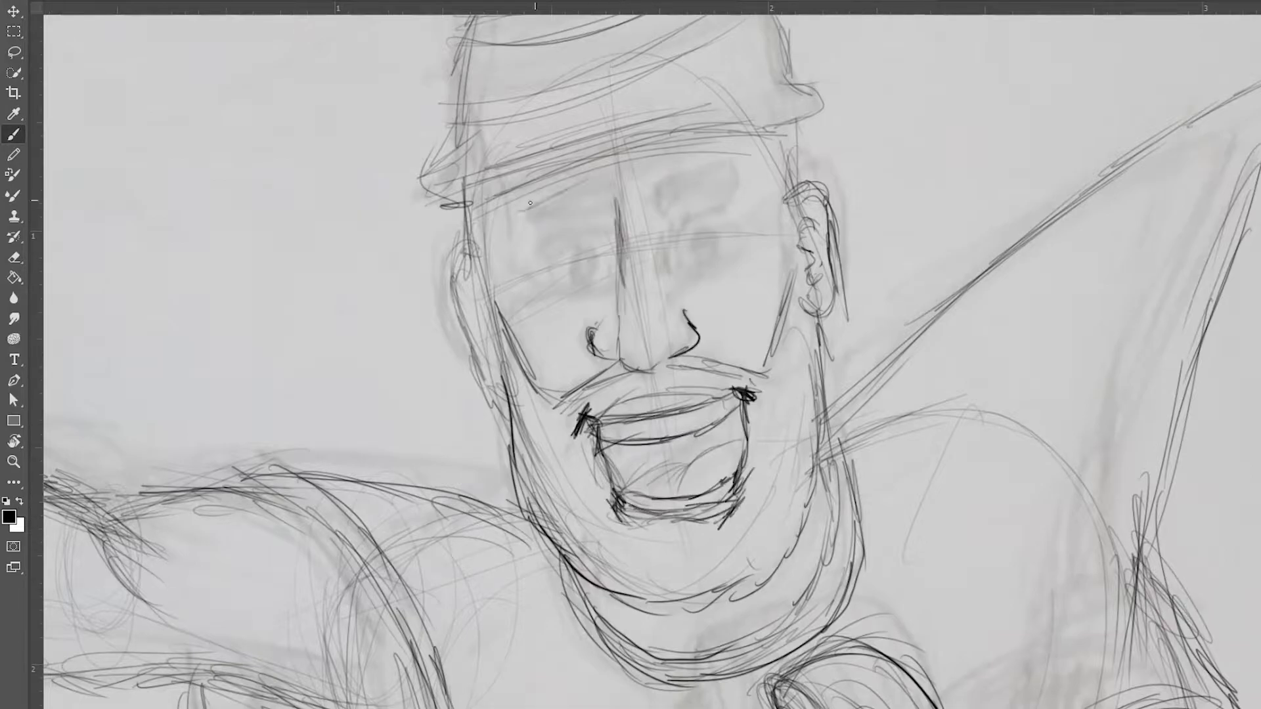
Sketch both eyes with irises and outer lashes, plus the eyebrows above them
drag(595, 244, 578, 279)
drag(775, 211, 686, 269)
drag(601, 286, 521, 276)
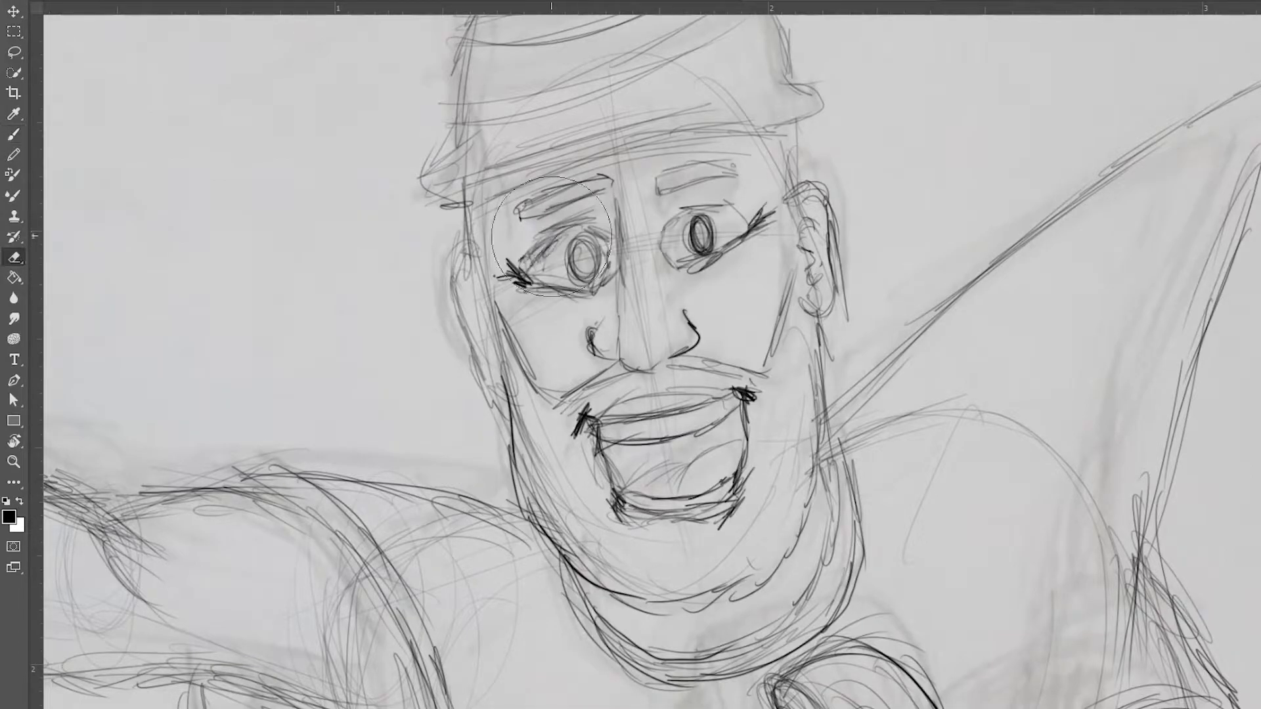
key(ctrl+0)
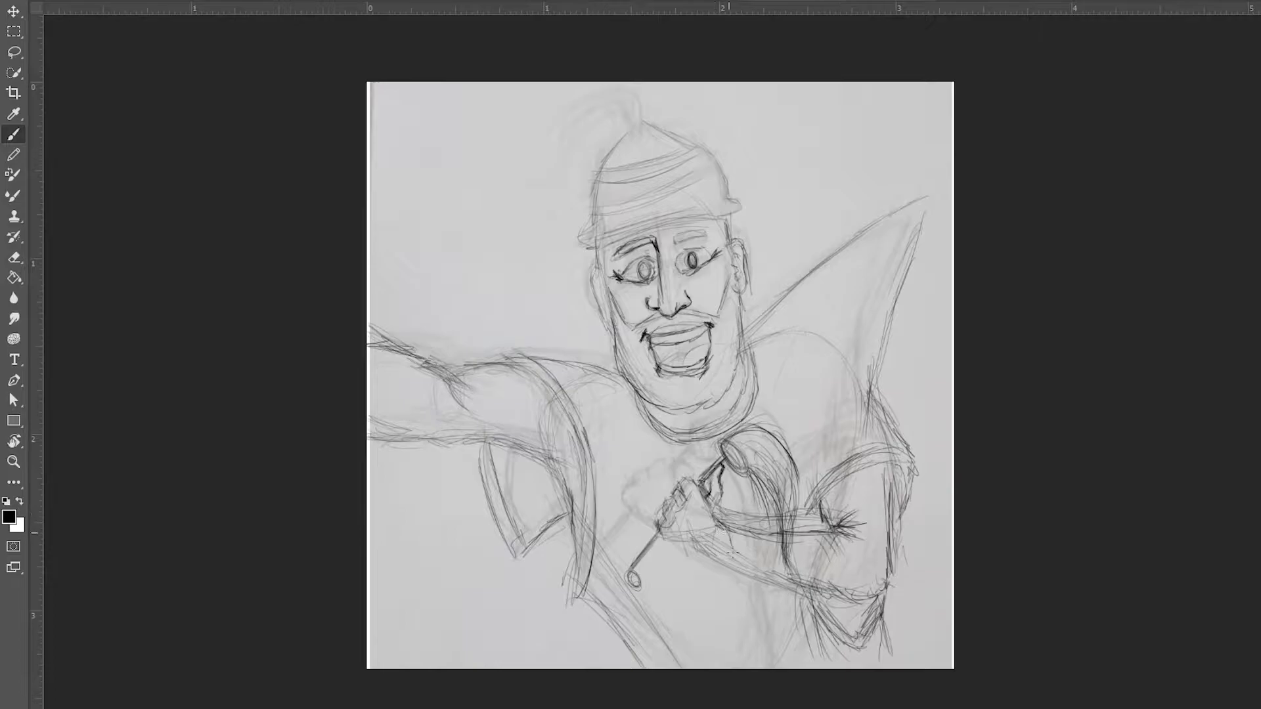
Sketch the long tassel strands flowing from the hat's tip and firm up the crown and the ear
key(ctrl+plus)
drag(546, 169, 628, 126)
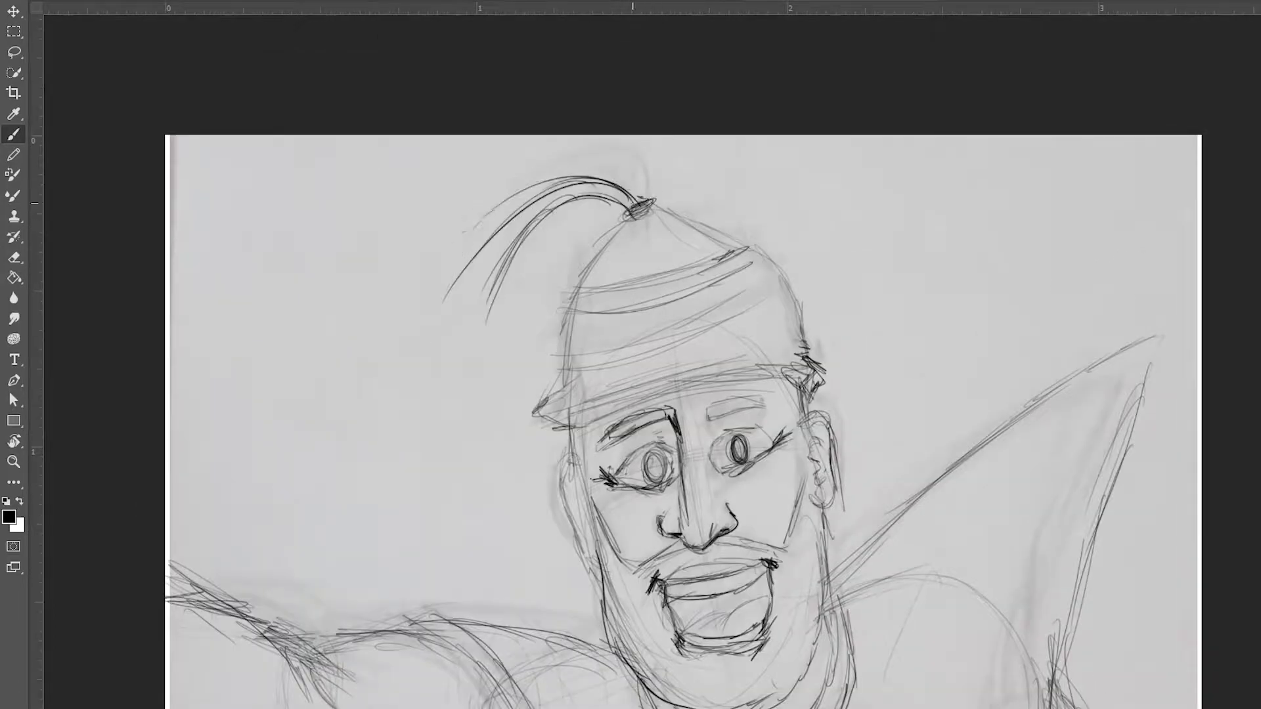
drag(660, 209, 564, 314)
drag(429, 297, 633, 209)
mouse_move(557, 478)
mouse_down()
mouse_move(536, 410)
mouse_move(584, 577)
mouse_up()
key(ctrl+minus)
key(ctrl+minus)
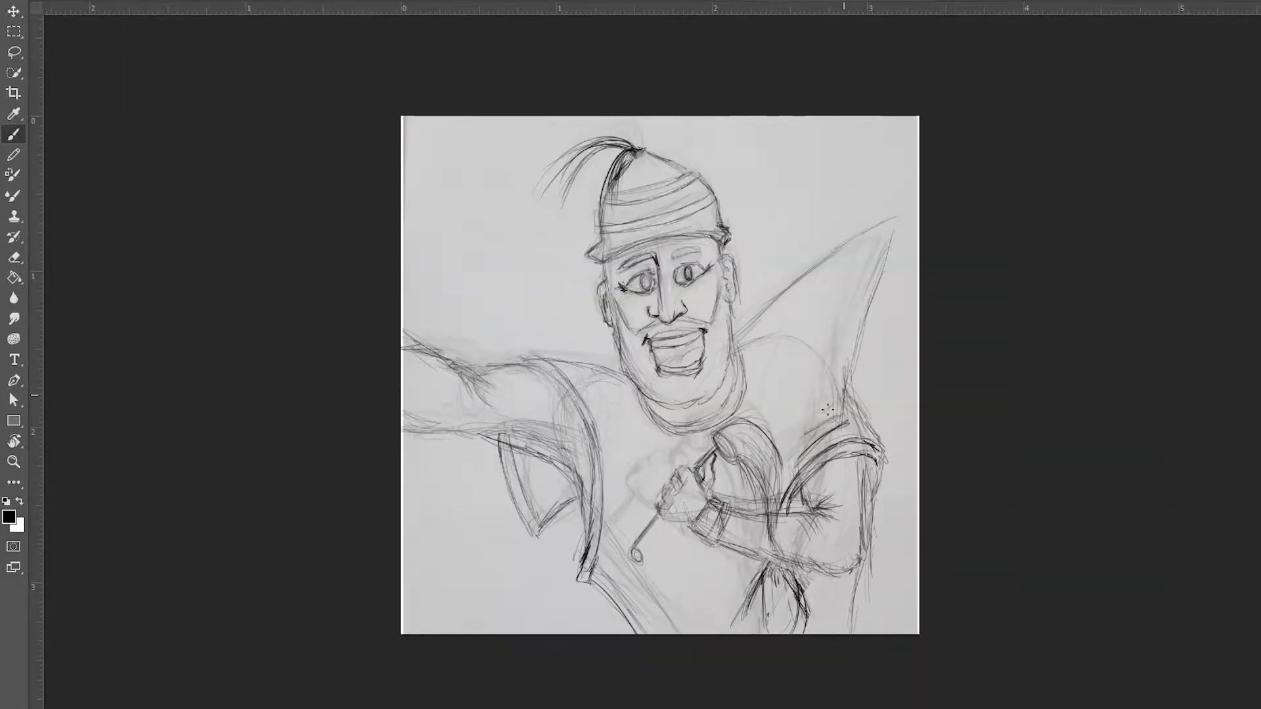
Erase the leftover construction lines from the torso, shoulders and sleeve
scroll(650, 260, up, 3)
scroll(704, 271, down, 3)
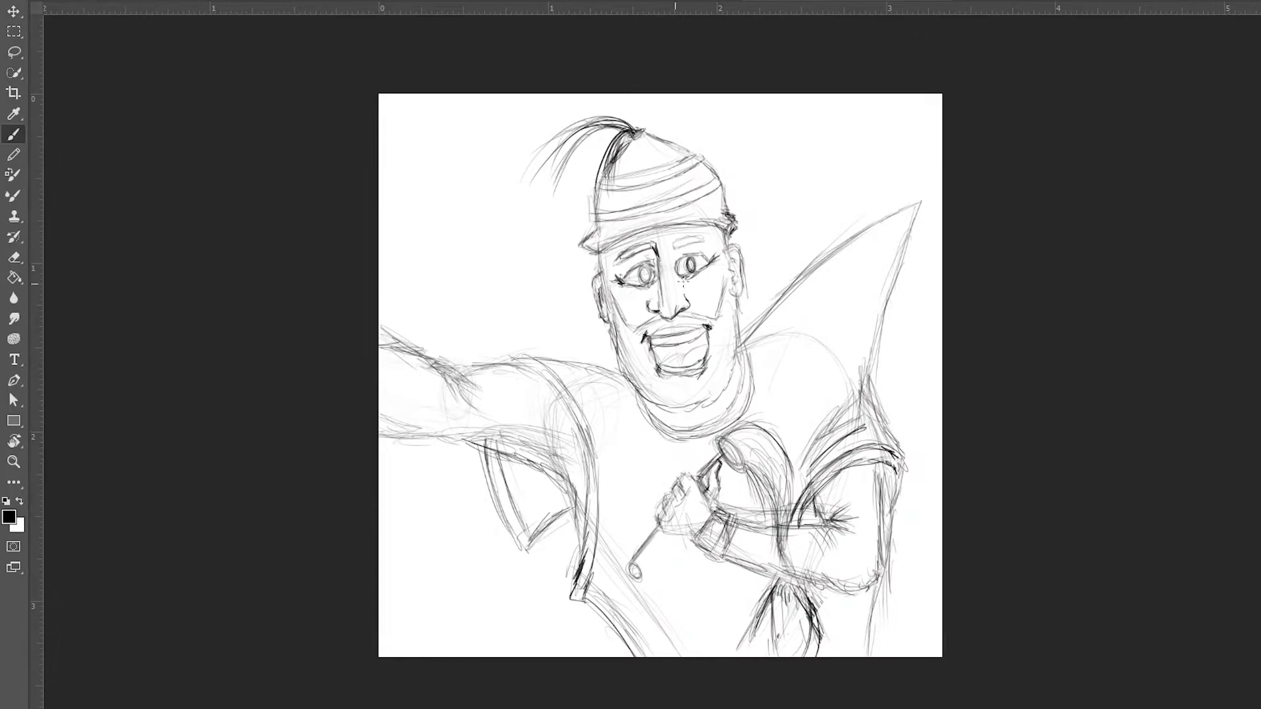
drag(618, 445, 627, 449)
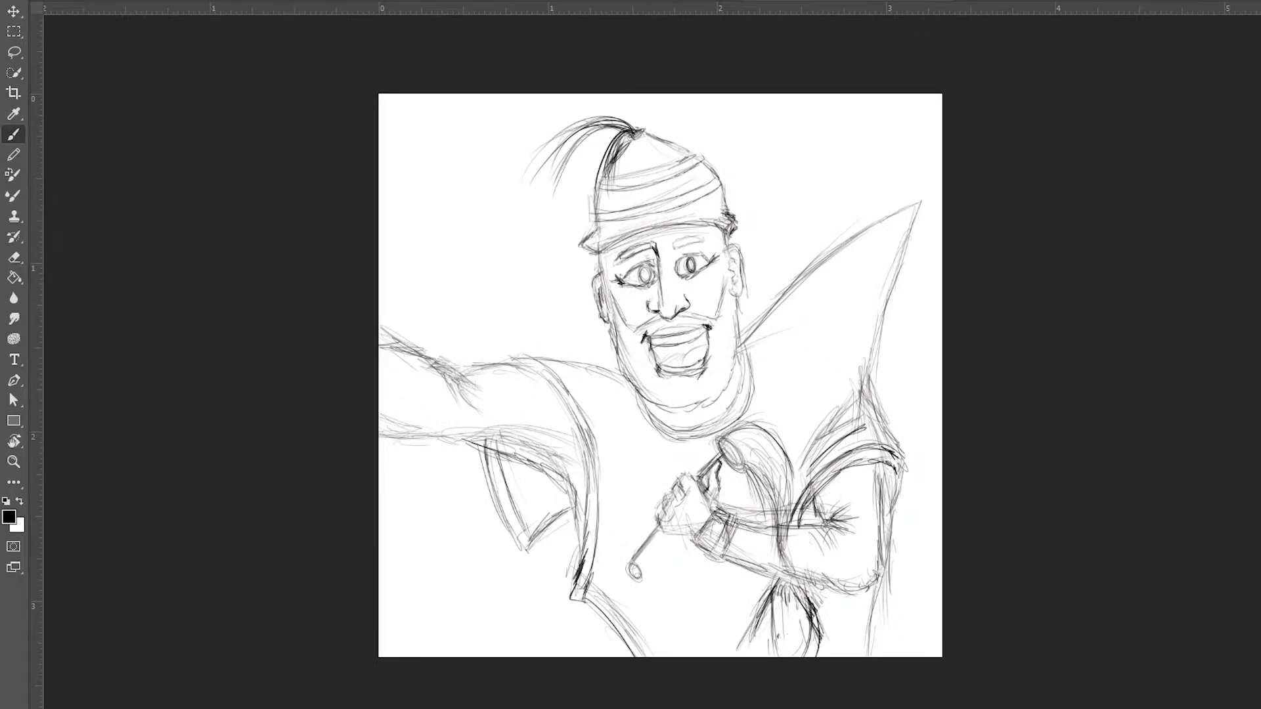
key(d)
scroll(611, 328, up, 2)
key(e)
scroll(436, 366, down, 5)
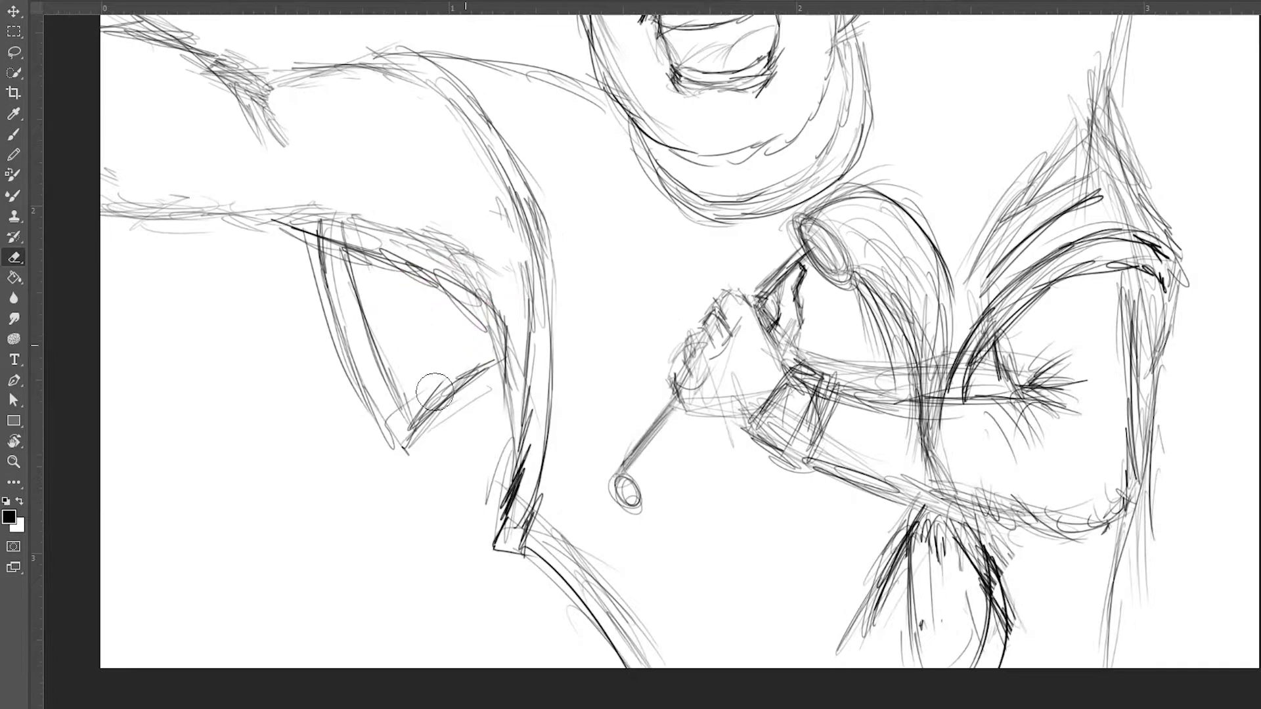
scroll(574, 487, up, 5)
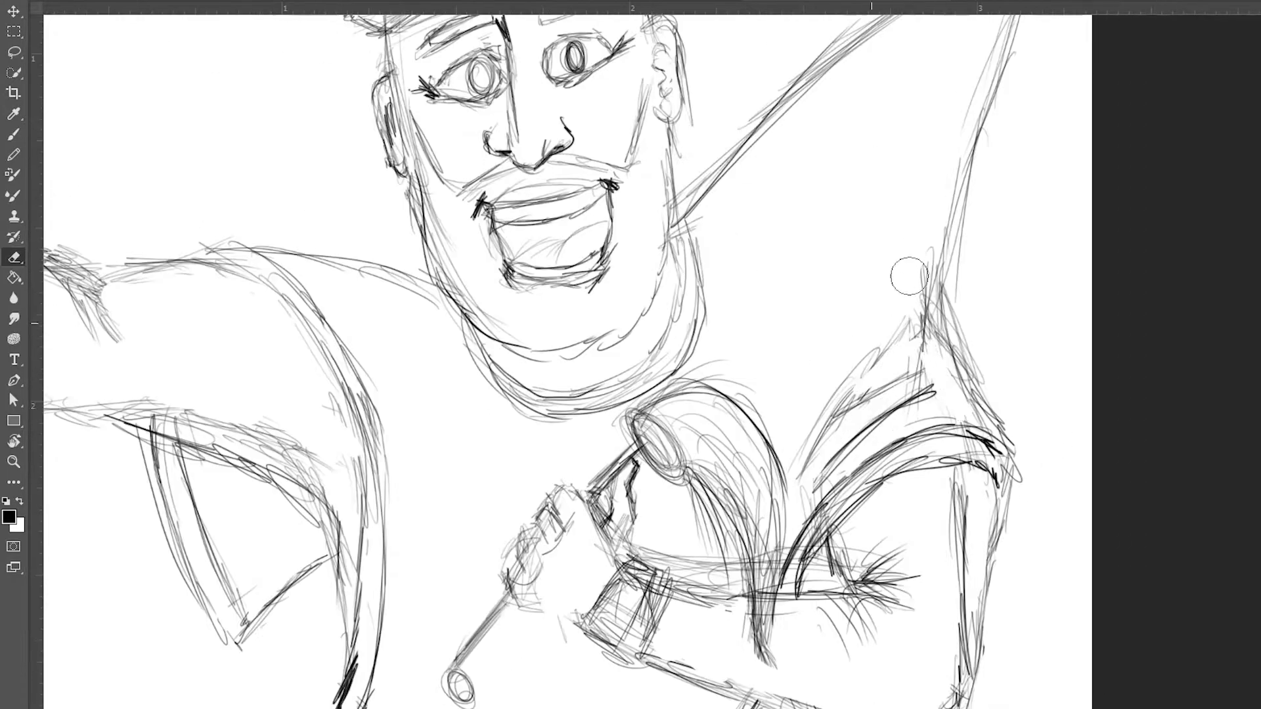
Trace darker outlines over the outstretched arm and the tall pointed shoulder piece of the garment
key(b)
scroll(854, 400, down, 3)
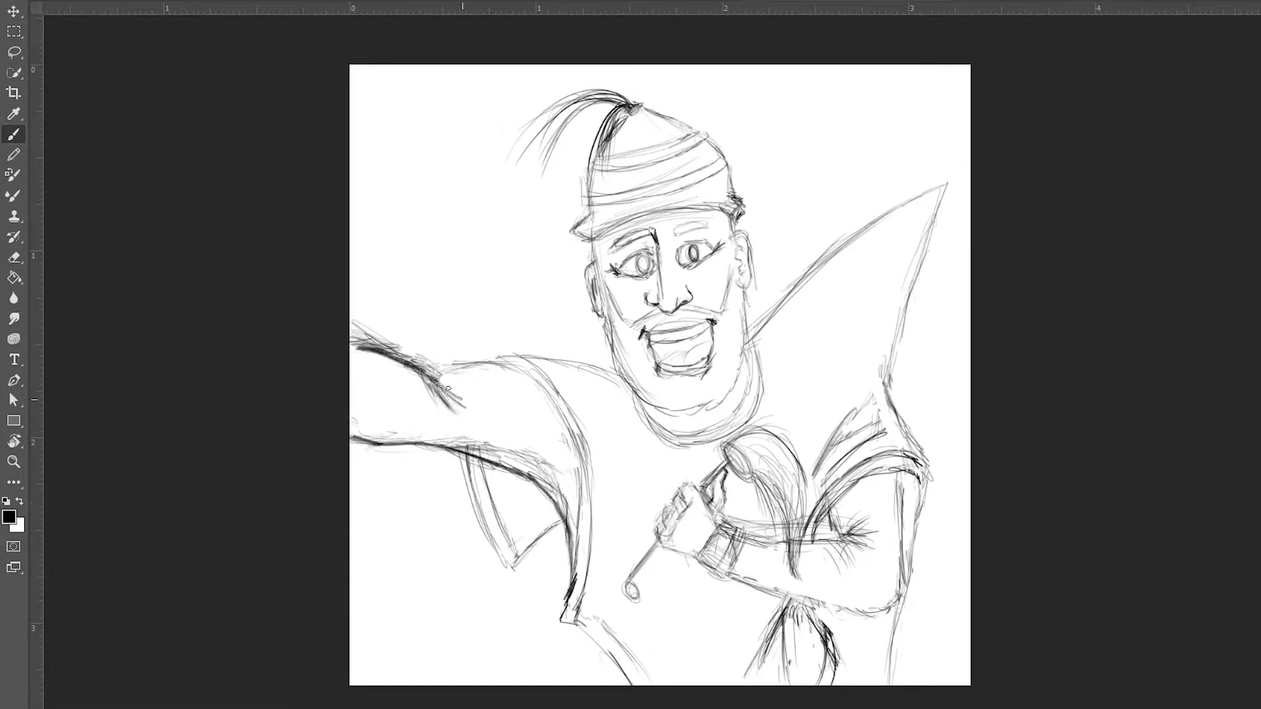
scroll(455, 366, up, 3)
scroll(791, 431, down, 3)
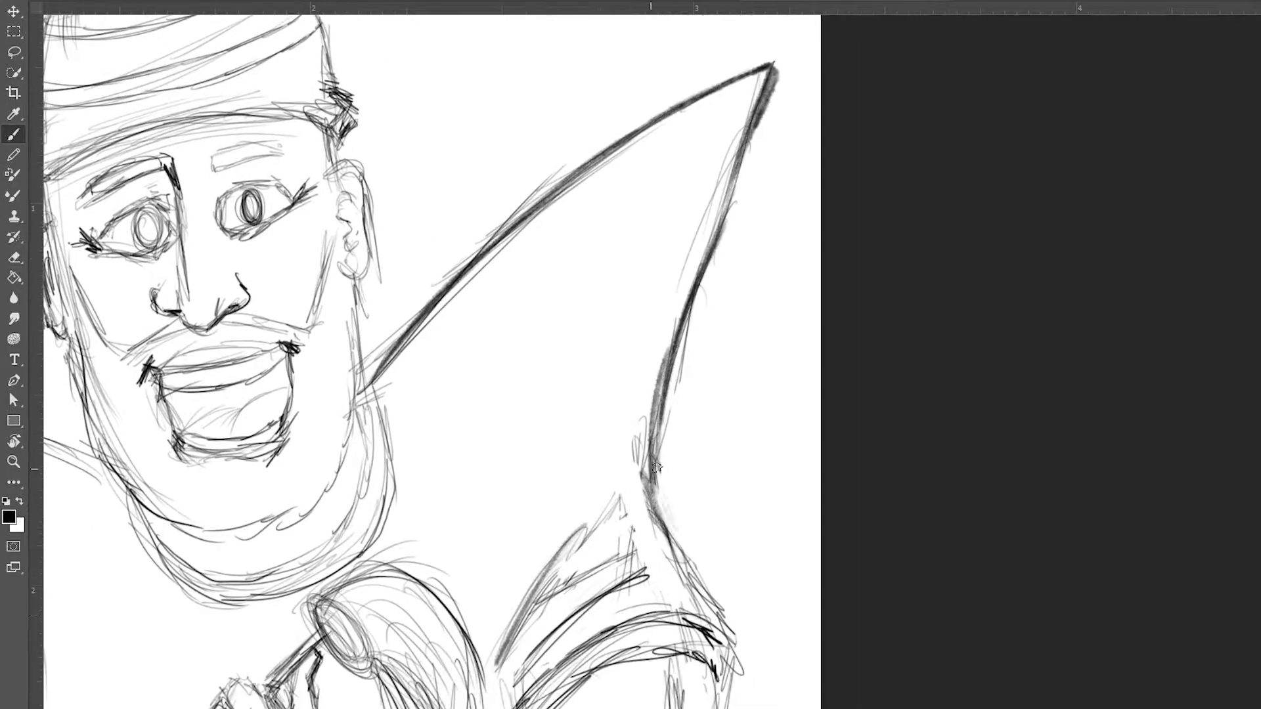
Rotate the canvas and darken the bent arm's forearm, elbow and sleeve contours
key(r)
drag(791, 431, 746, 279)
drag(664, 380, 815, 249)
drag(670, 526, 814, 453)
drag(854, 289, 803, 342)
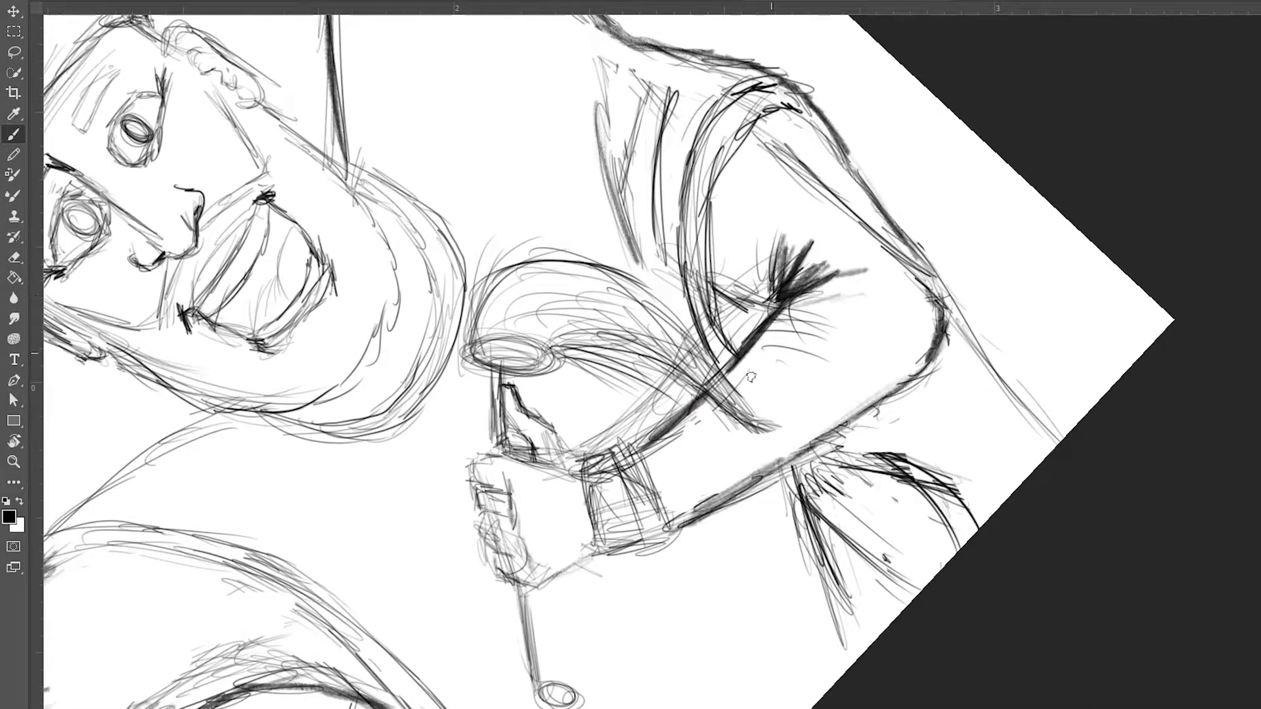
Turn the canvas back and darken the fist's knuckles, fingers and wristband edges
key(r)
drag(713, 498, 506, 437)
key(r)
mouse_move(647, 397)
mouse_down()
mouse_move(618, 368)
mouse_move(657, 354)
mouse_move(696, 421)
mouse_move(749, 620)
mouse_up()
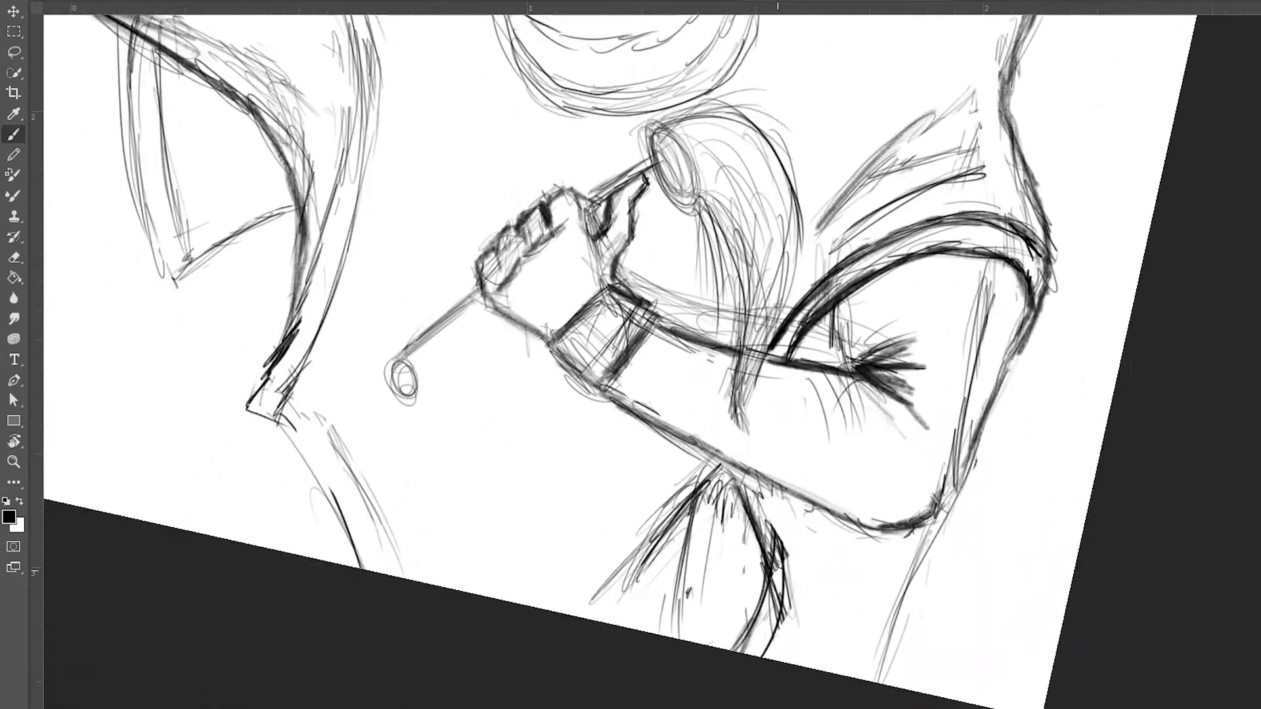
Straighten the canvas and darken the garment's armhole trim and the flap hanging below the outstretched arm
key(ctrl+0)
key(ctrl+1)
drag(368, 155, 490, 687)
drag(400, 210, 486, 460)
key(ctrl+minus)
drag(570, 331, 544, 453)
Darken the round neckline, jawline, ears and sleeve folds, and erase stray lines around them
scroll(744, 94, up, 3)
drag(586, 300, 965, 401)
mouse_move(949, 266)
mouse_down()
mouse_move(979, 408)
mouse_move(932, 427)
mouse_up()
scroll(1010, 205, up, 5)
drag(1083, 473, 946, 690)
scroll(946, 690, up, 3)
drag(1011, 434, 913, 597)
scroll(817, 394, up, 4)
scroll(612, 204, down, 3)
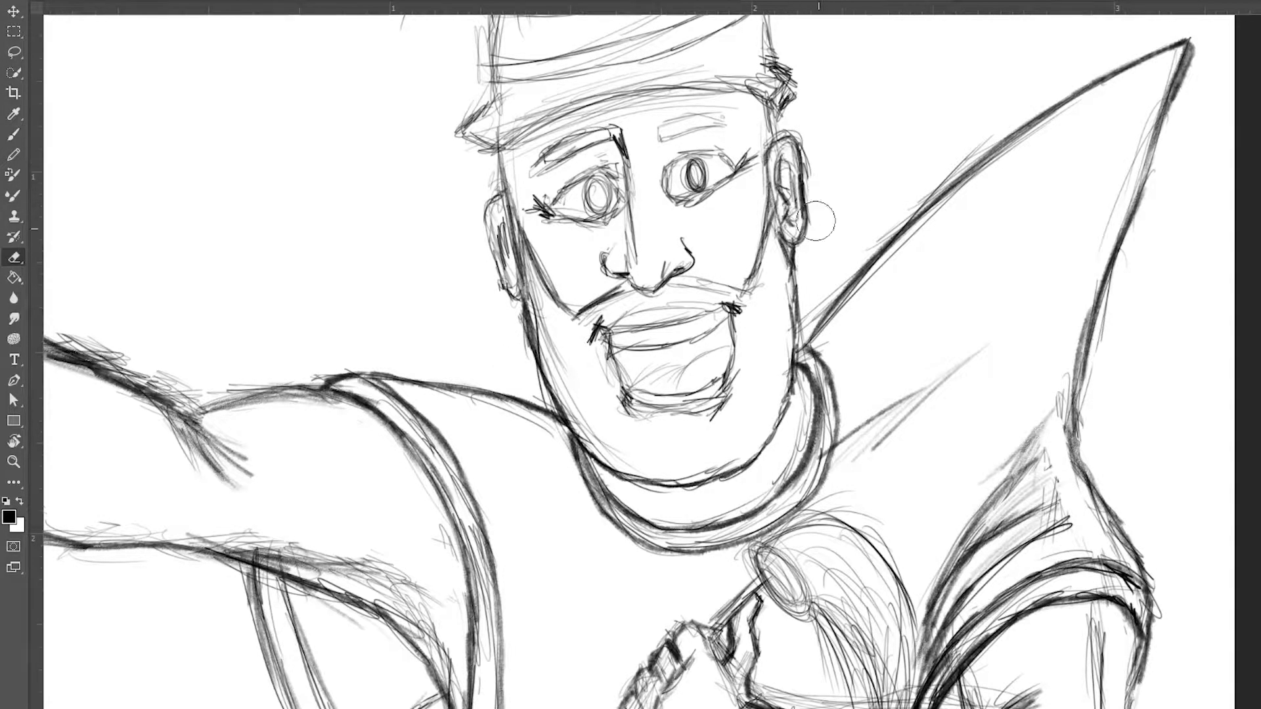
Darken the moustache, nose and mouth with bolder brush lines and clean up the surrounding sketch marks
scroll(614, 253, up, 2)
key(b)
scroll(685, 439, up, 2)
drag(549, 318, 802, 281)
drag(578, 427, 749, 420)
scroll(657, 394, down, 5)
scroll(710, 267, up, 5)
scroll(710, 267, down, 1)
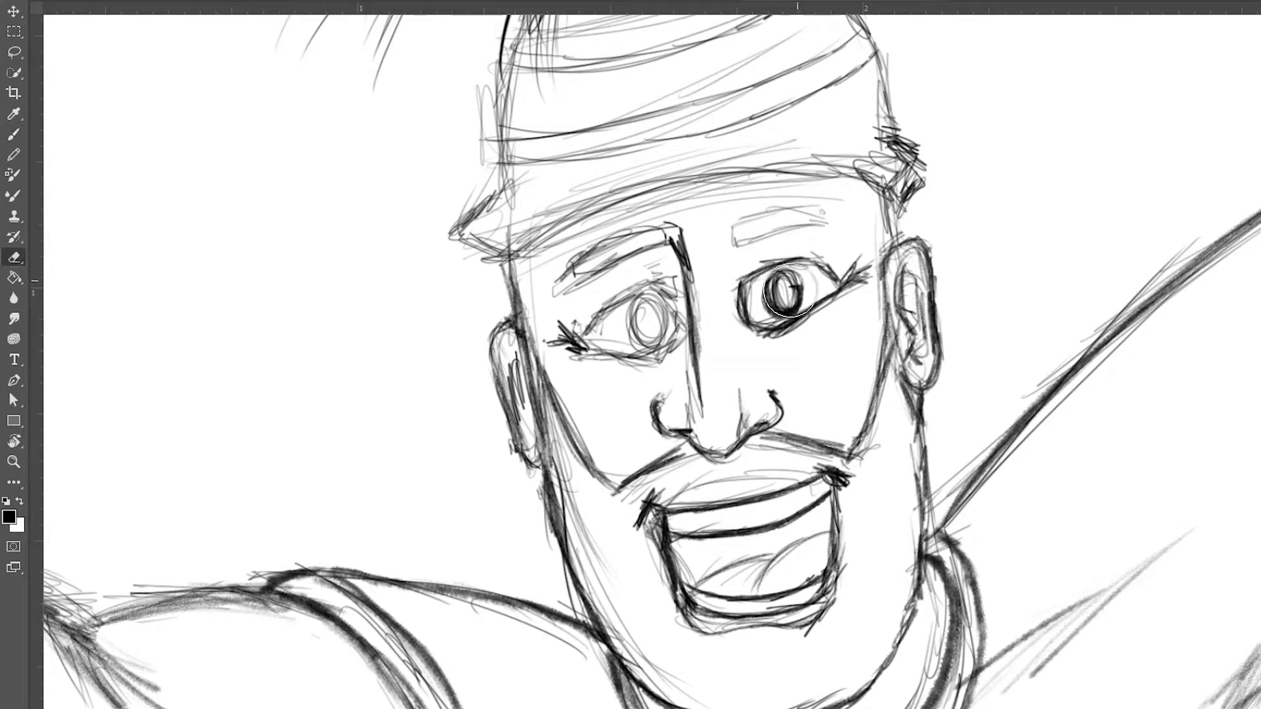
Darken the eye outlines and fill in the irises, leaving small highlights
key(b)
drag(634, 316, 683, 329)
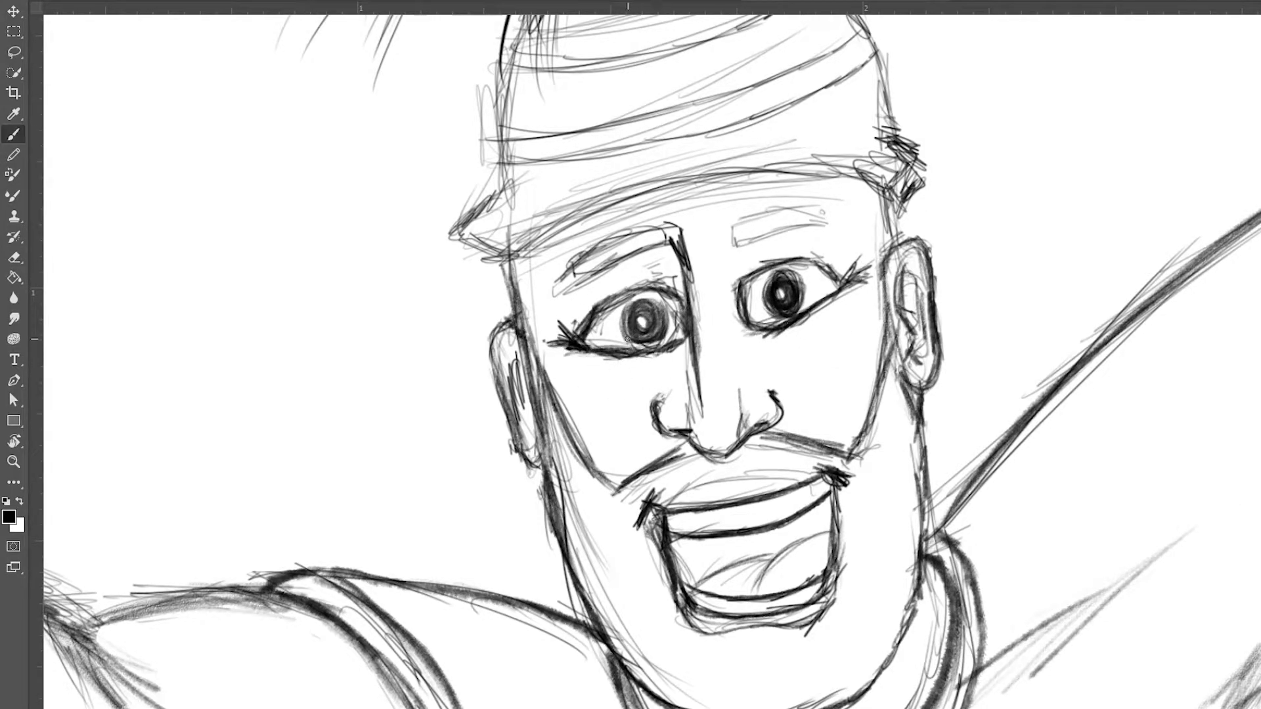
scroll(656, 344, down, 5)
scroll(488, 370, up, 6)
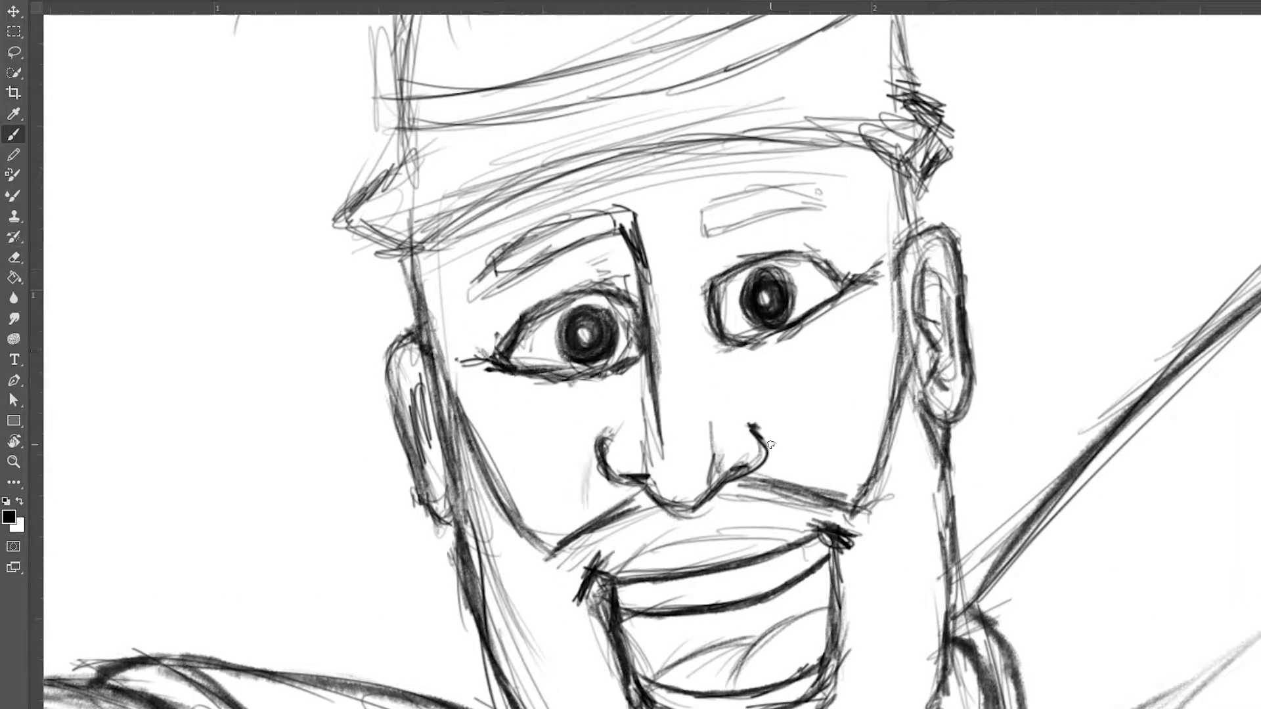
Outline both eyebrows boldly, strengthen the nostrils and upper lip, and add wrinkle lines on the forehead
key(b)
drag(615, 213, 590, 237)
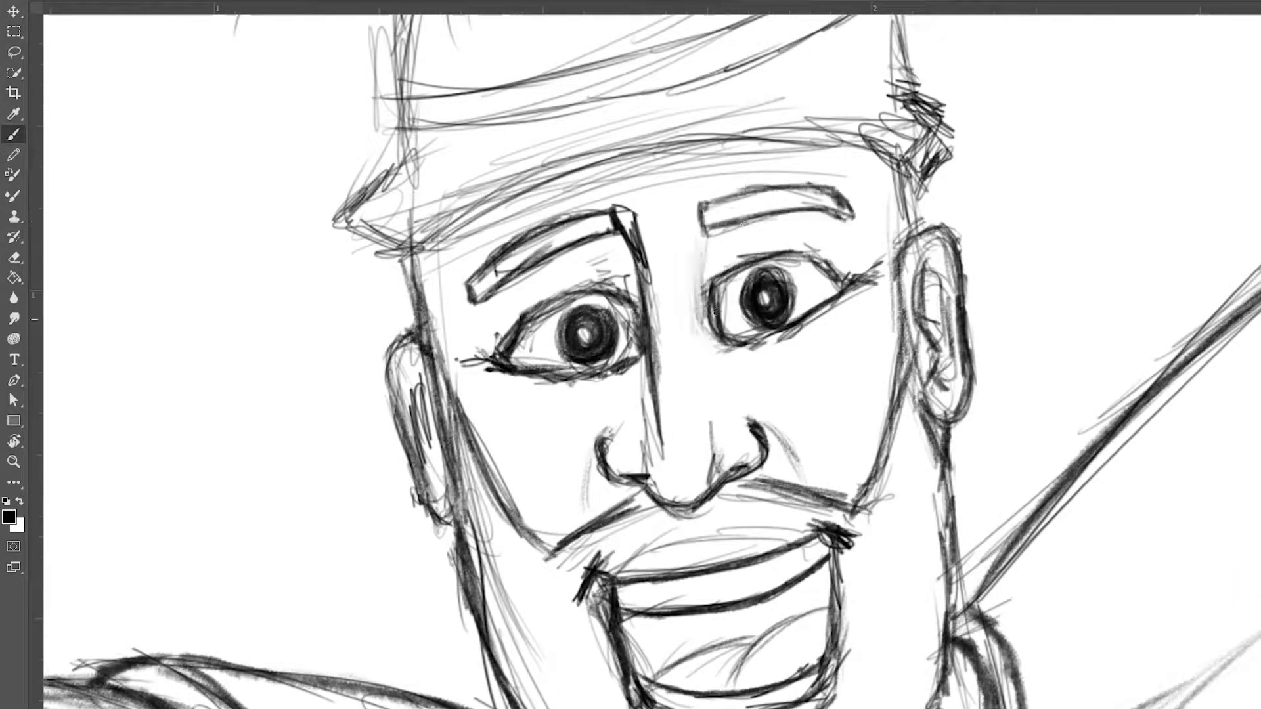
scroll(643, 280, down, 3)
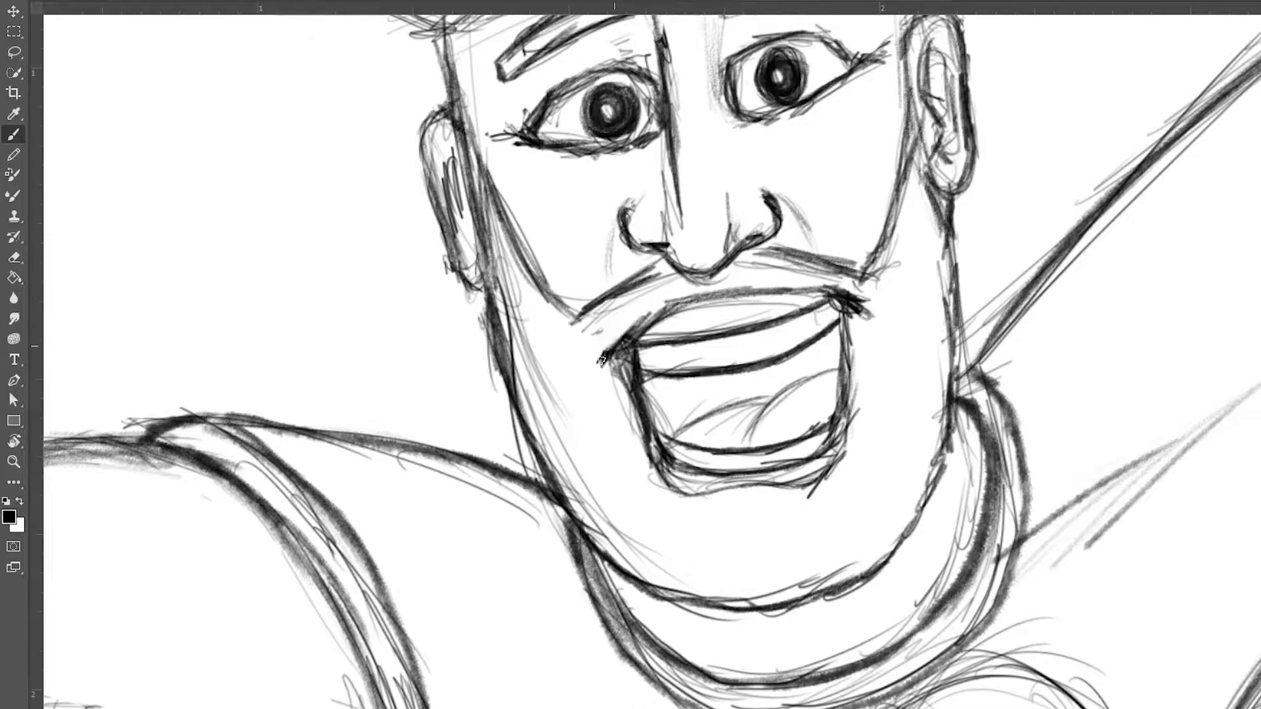
scroll(770, 340, up, 3)
scroll(770, 340, down, 4)
scroll(795, 538, up, 6)
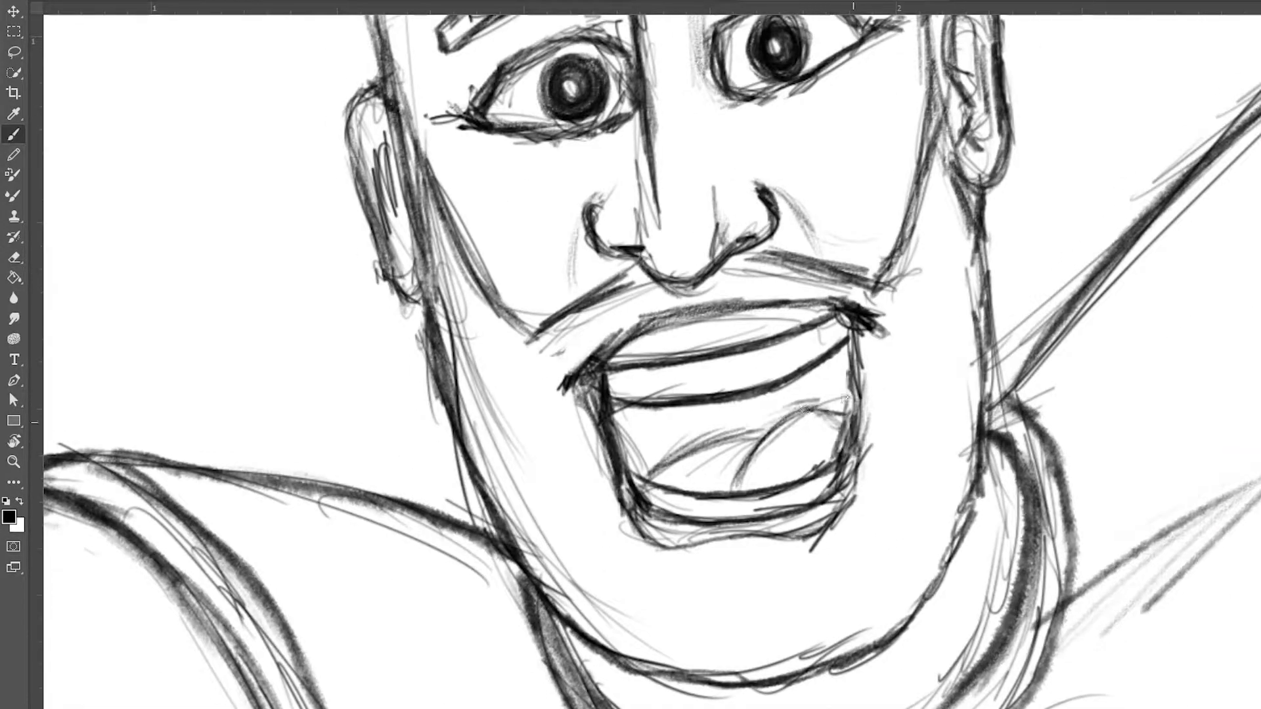
scroll(795, 539, up, 5)
key(e)
scroll(937, 450, up, 2)
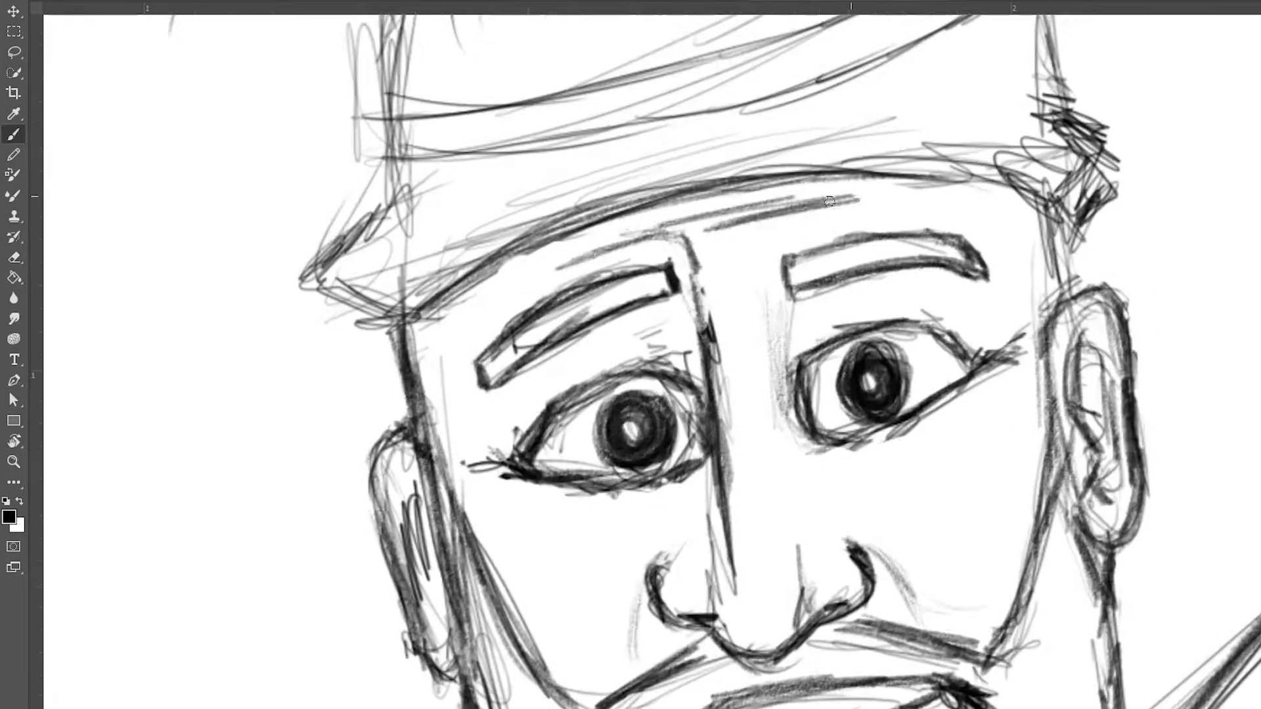
Erase the scribbles around the hat's brim and redraw its corners and lower edge
mouse_move(383, 312)
mouse_down()
mouse_move(276, 343)
mouse_move(316, 263)
mouse_up()
key(b)
drag(296, 328, 565, 243)
drag(677, 315, 1024, 217)
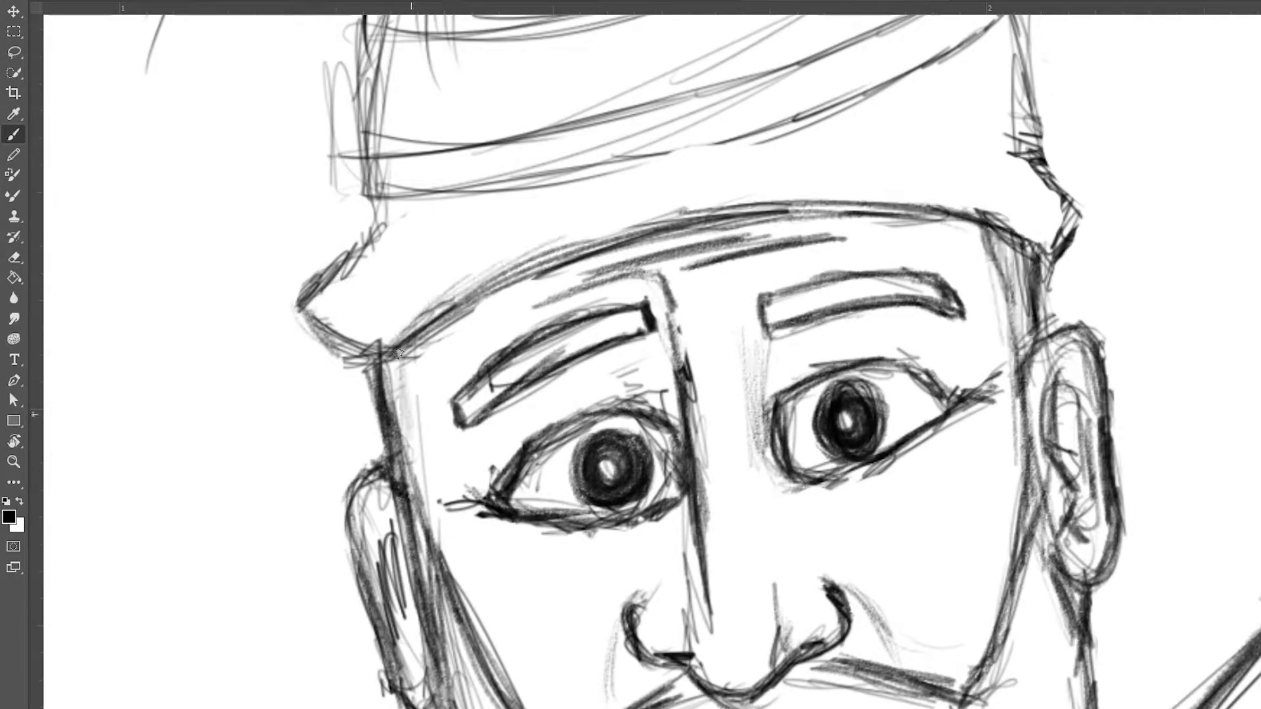
Redraw the hat's curved stripes and side edges as clean, dark bands above the brim
scroll(414, 463, down, 2)
mouse_move(414, 464)
mouse_down()
mouse_move(519, 172)
mouse_move(718, 324)
mouse_move(755, 262)
mouse_up()
key(e)
key(b)
drag(447, 292, 775, 217)
mouse_move(420, 332)
mouse_down()
mouse_move(512, 341)
mouse_move(818, 220)
mouse_up()
drag(417, 426, 894, 292)
drag(417, 283, 676, 256)
mouse_move(792, 194)
mouse_down()
mouse_move(907, 329)
mouse_move(696, 394)
mouse_up()
drag(394, 460, 565, 395)
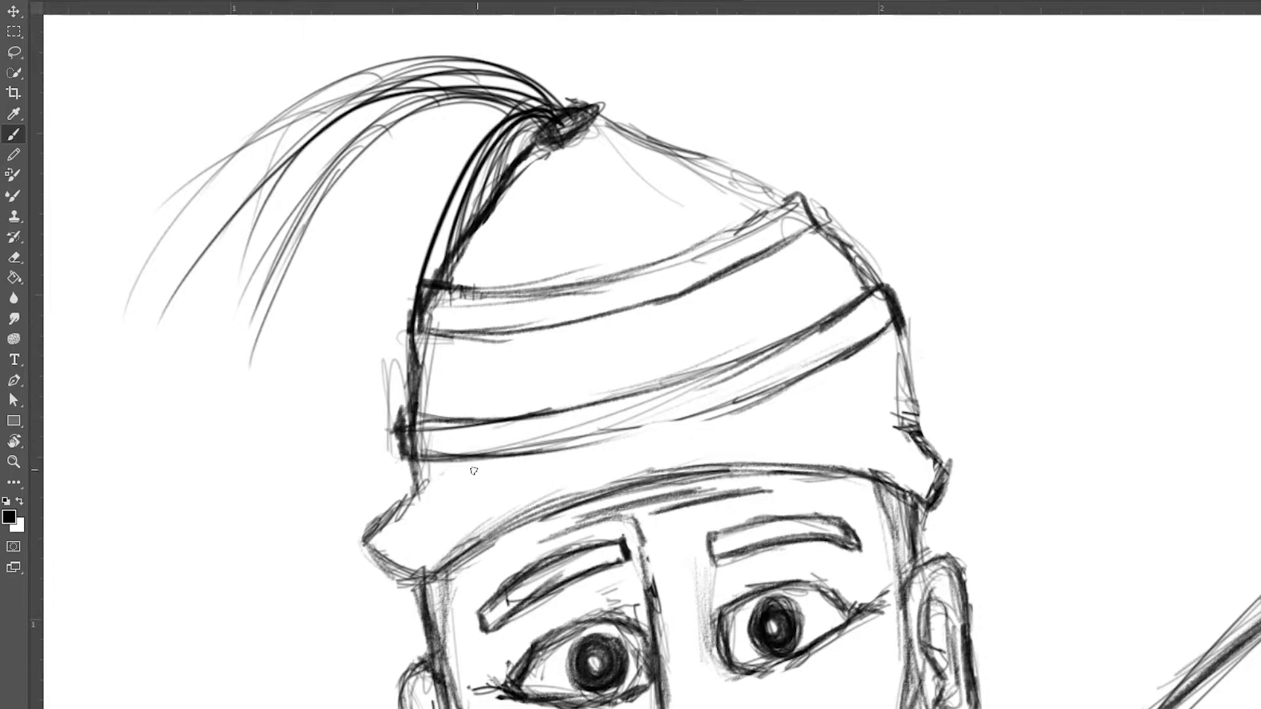
drag(394, 519, 906, 434)
Darken the slope of the hat's crown and add bolder strands to the tassel
drag(597, 109, 795, 197)
mouse_move(631, 164)
mouse_down()
mouse_move(526, 112)
mouse_move(282, 283)
mouse_up()
drag(526, 105, 249, 368)
Erase stray lines beside the hat and lightly rework the area above its brim
scroll(762, 315, up, 2)
key(e)
mouse_move(282, 447)
mouse_down()
mouse_move(333, 366)
mouse_move(408, 368)
mouse_up()
key(ctrl+0)
scroll(647, 253, up, 3)
drag(592, 304, 953, 276)
key(b)
drag(532, 315, 965, 262)
drag(788, 263, 919, 220)
drag(670, 315, 979, 230)
Shade the inside of the bent arm's sleeve and darken the cloth folds below the forearm
scroll(880, 263, down, 5)
scroll(1140, 538, up, 3)
drag(1140, 538, 1060, 452)
drag(956, 456, 1045, 404)
scroll(1038, 403, down, 2)
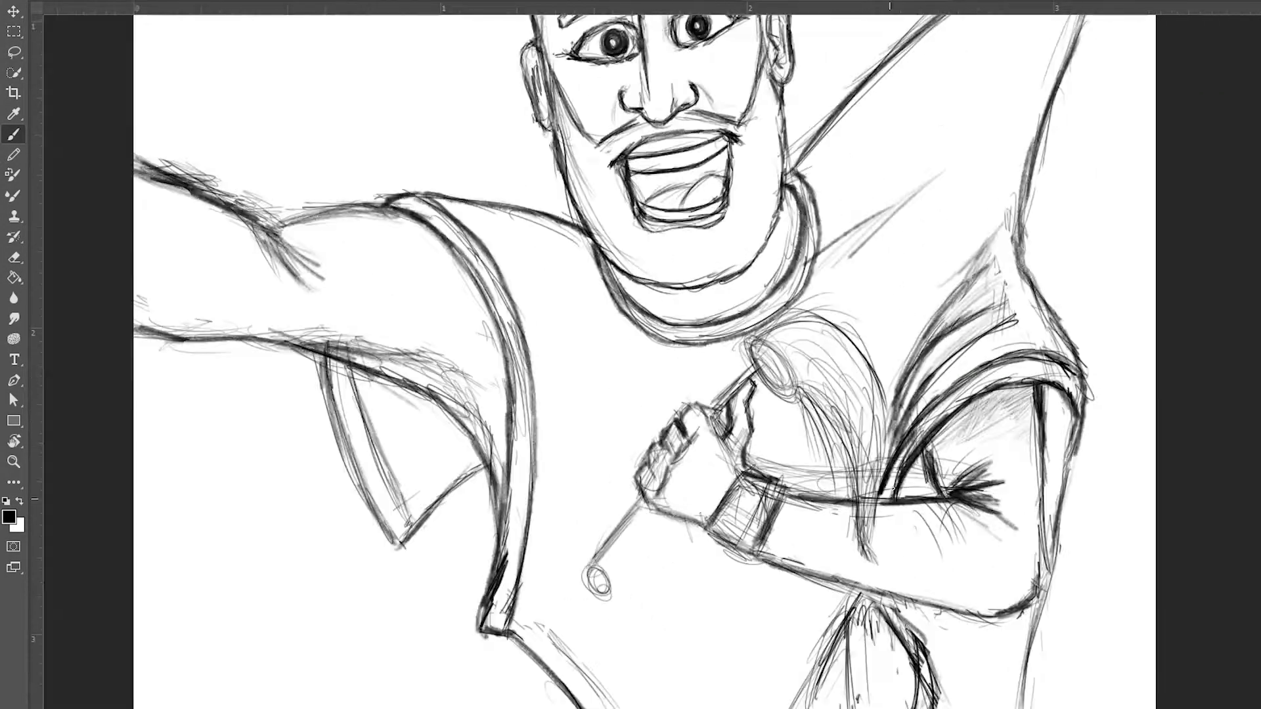
scroll(854, 460, down, 1)
mouse_move(848, 545)
mouse_down()
mouse_move(782, 657)
mouse_move(867, 657)
mouse_up()
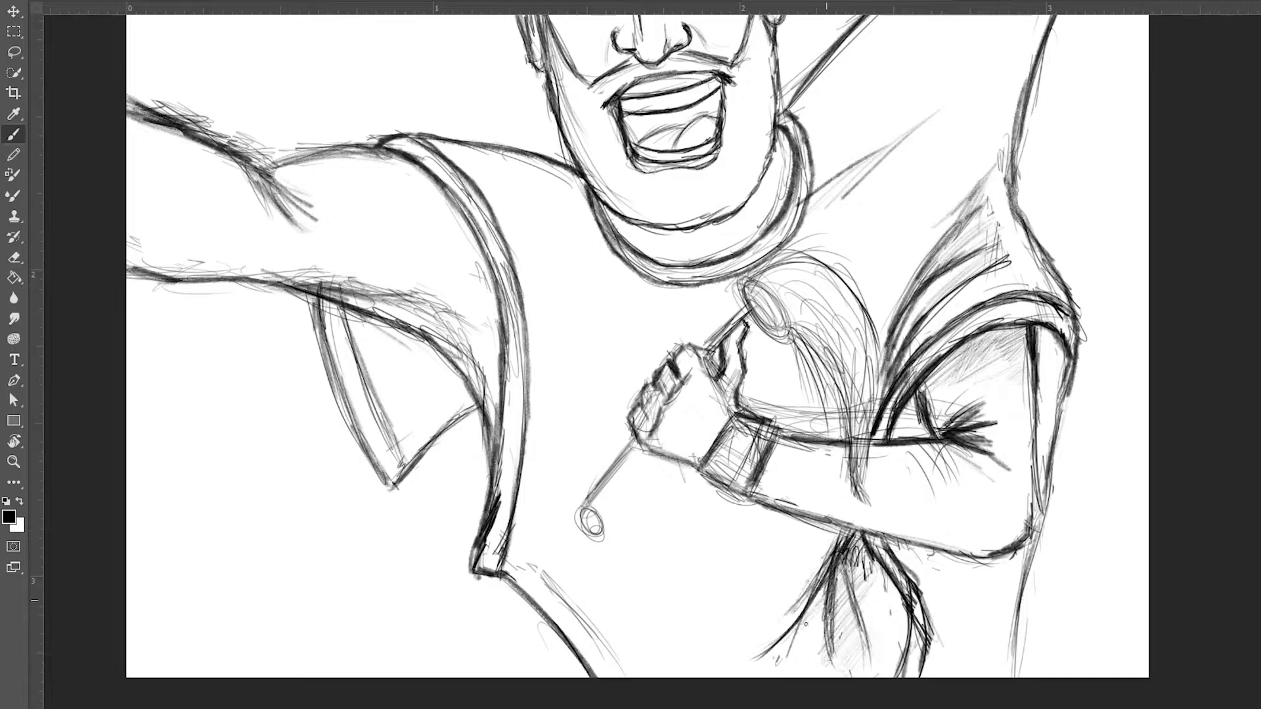
Swap to white and paint out the scribbles inside the wristband
scroll(795, 427, down, 3)
key(x)
scroll(781, 413, up, 4)
drag(736, 401, 655, 389)
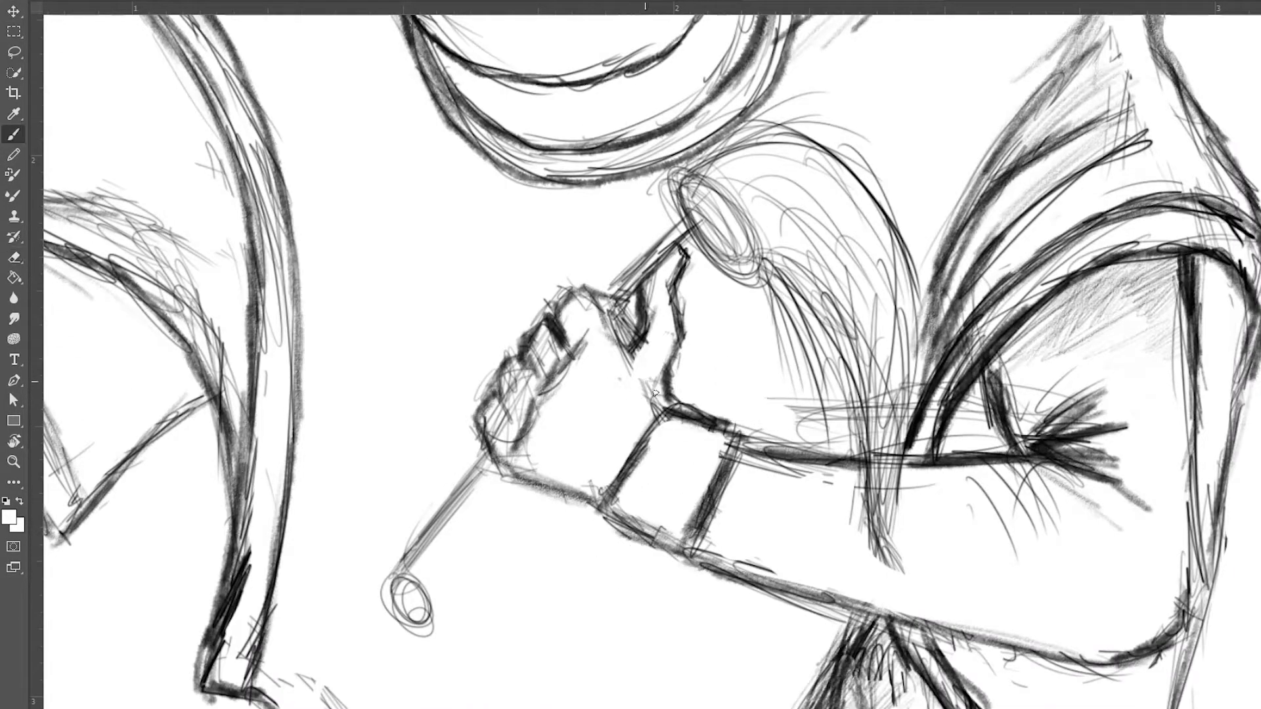
Clean up and boldly outline the rod's shaft and its oval end above the fist
scroll(544, 400, down, 3)
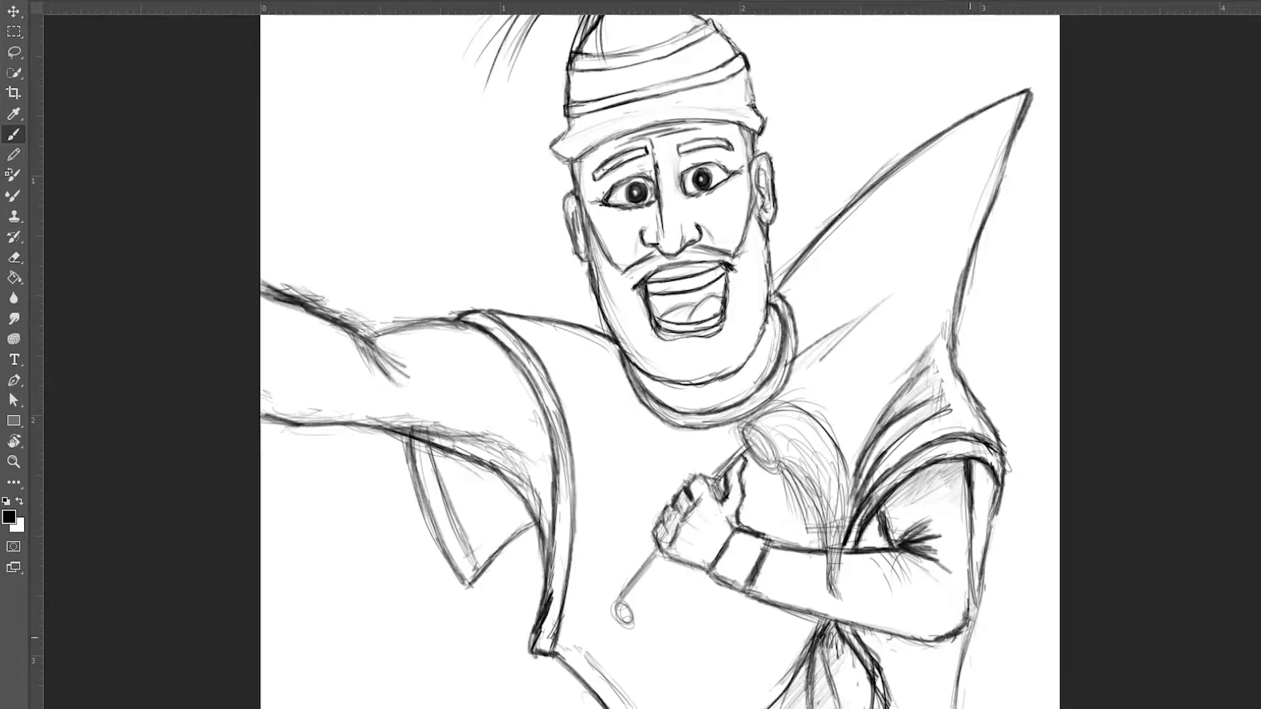
scroll(765, 430, up, 3)
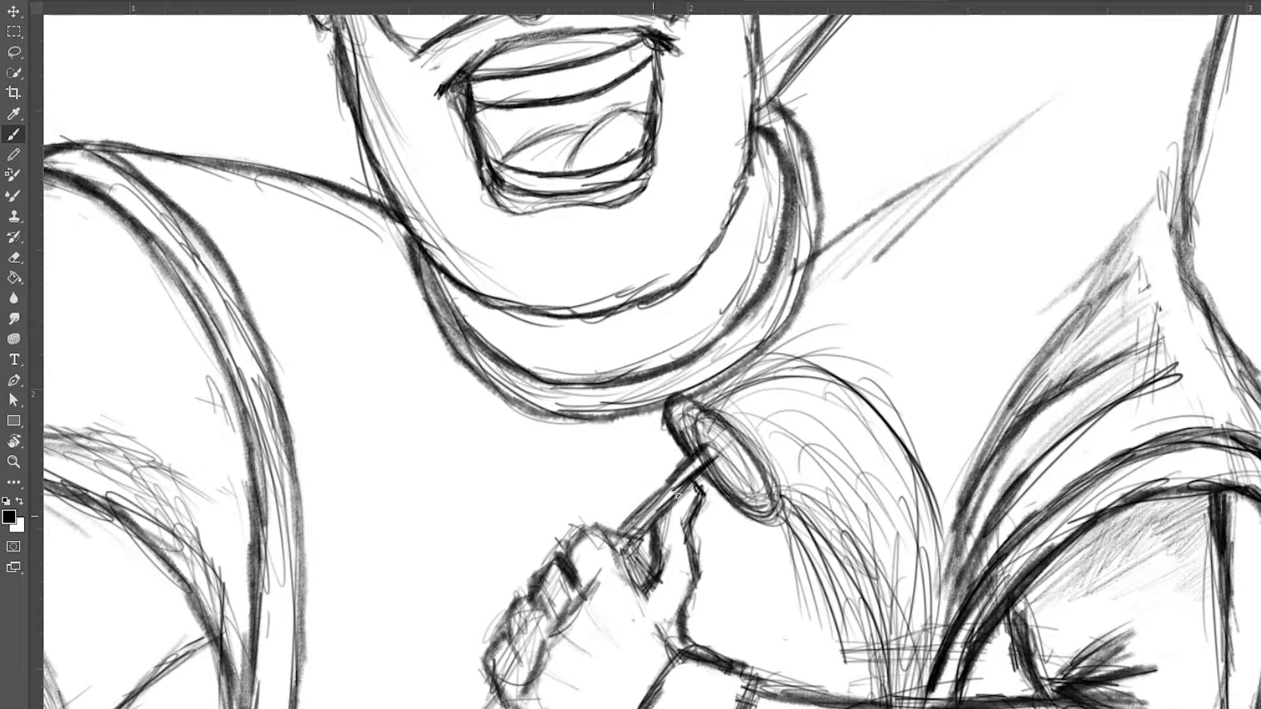
key(e)
drag(719, 409, 551, 356)
key(b)
drag(611, 421, 697, 592)
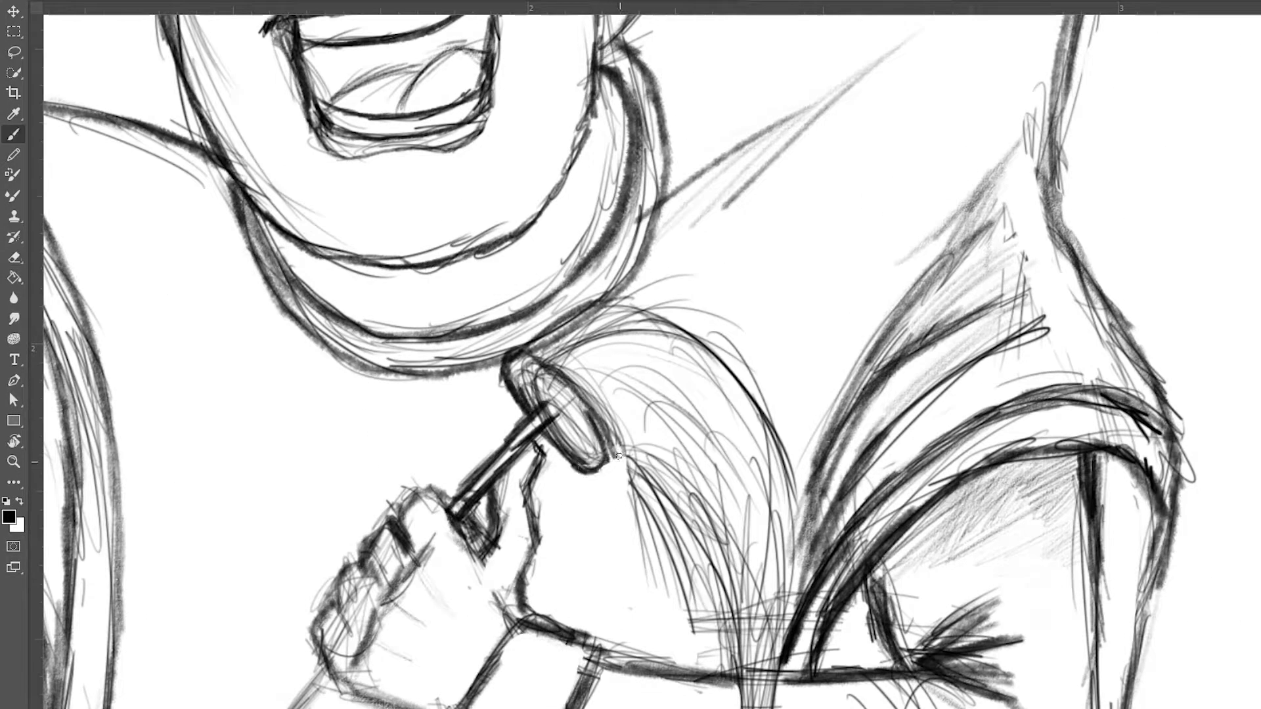
Darken the plume's strands from the oval end down across the forearm
drag(630, 526, 550, 335)
mouse_move(558, 256)
mouse_down()
mouse_move(624, 447)
mouse_move(560, 216)
mouse_up()
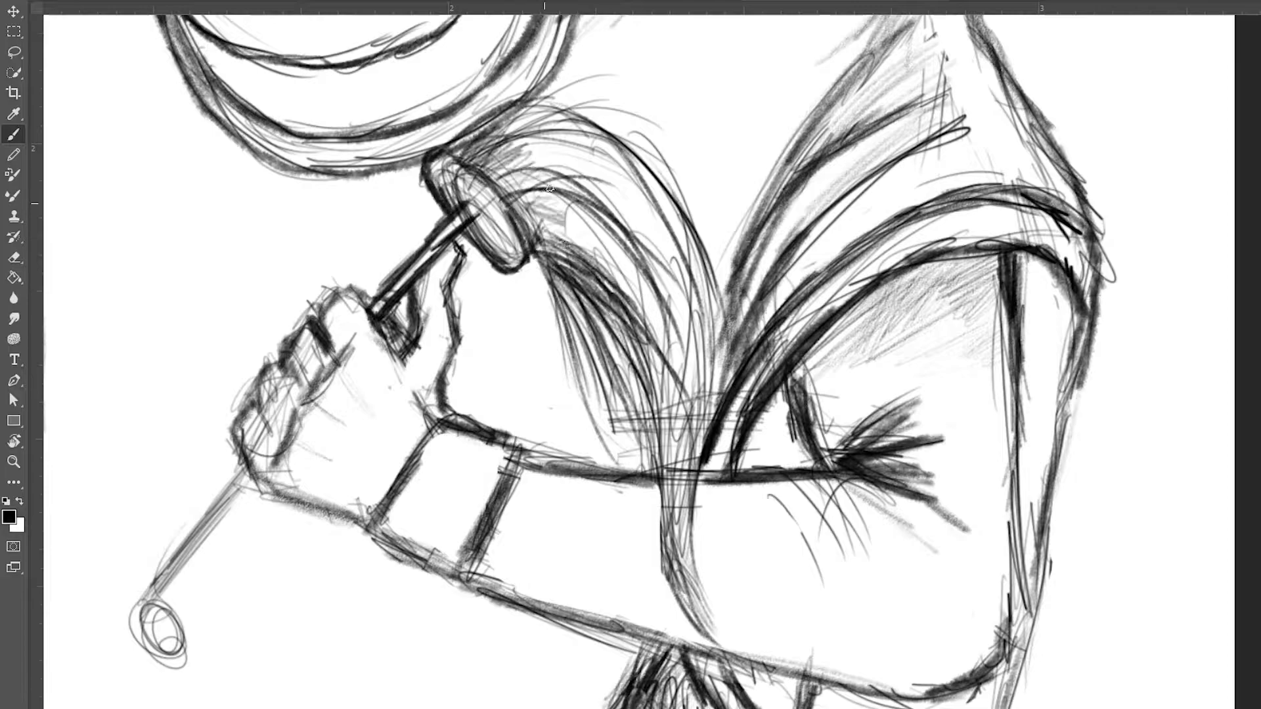
key(b)
drag(460, 151, 512, 256)
mouse_move(552, 99)
mouse_down()
mouse_move(696, 282)
mouse_move(716, 506)
mouse_up()
Fill the garment's tall pointed shoulder piece with black using a large textured brush
scroll(842, 538, down, 3)
scroll(631, 355, up, 3)
scroll(630, 354, down, 3)
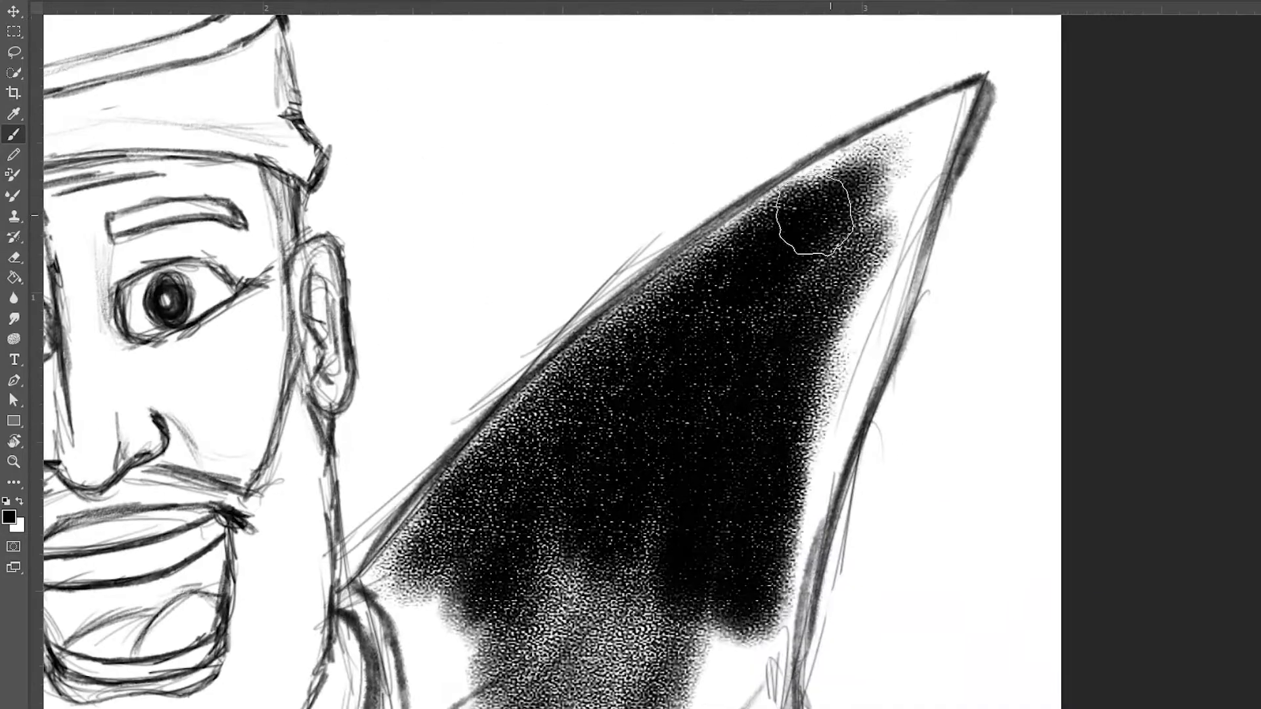
drag(946, 118, 847, 302)
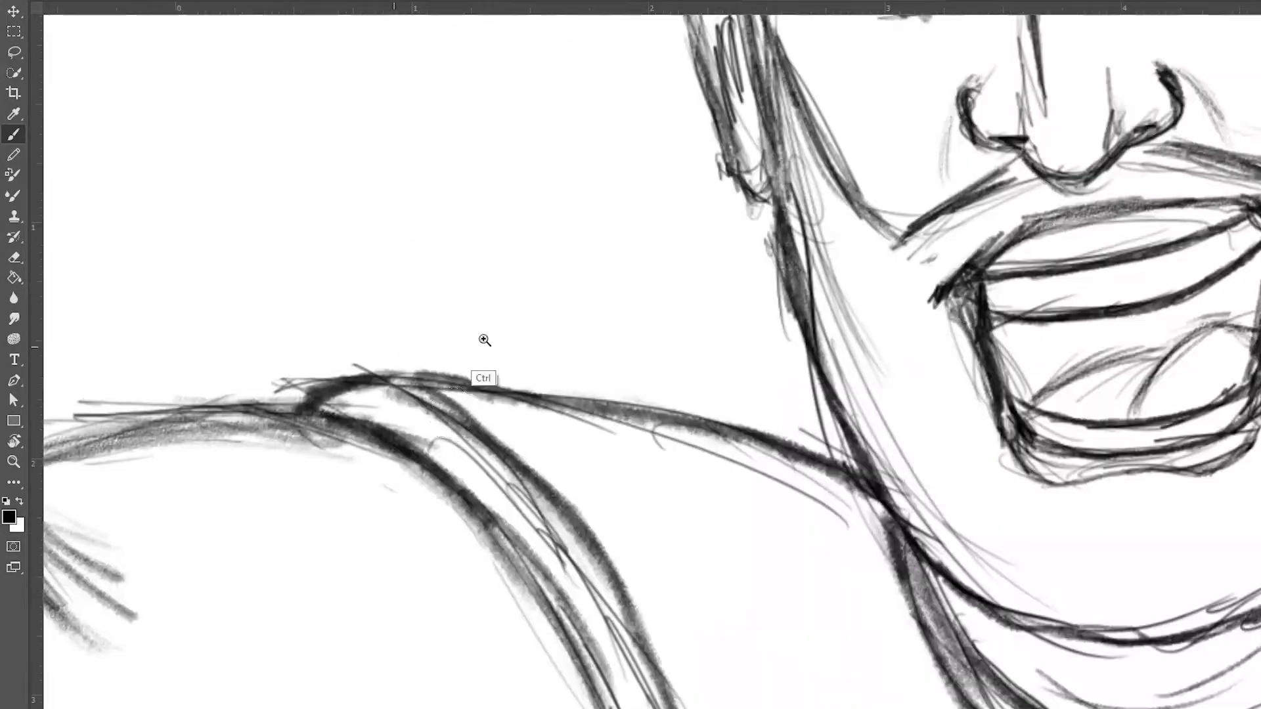
Fill the garment's front below the fist and forearm with black, continuing under the elbow
mouse_move(484, 343)
mouse_down()
mouse_move(451, 400)
mouse_move(619, 467)
mouse_move(578, 341)
mouse_up()
scroll(578, 341, down, 5)
drag(459, 328, 558, 591)
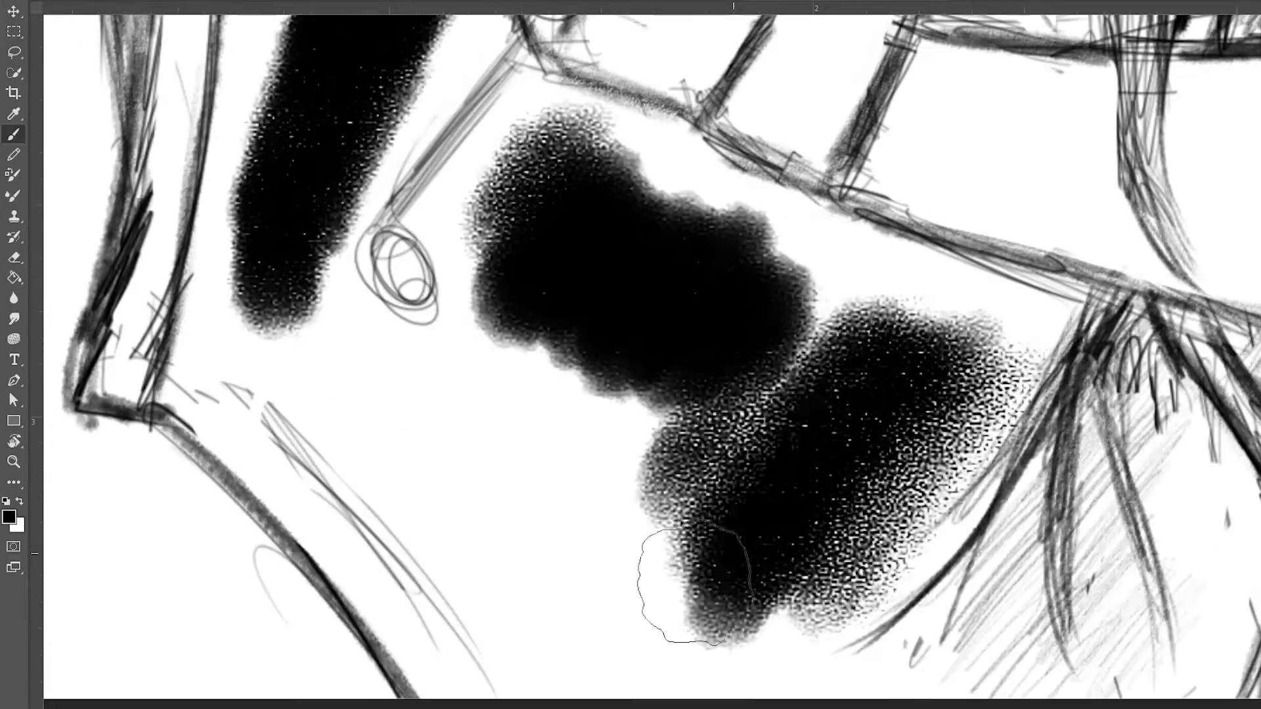
mouse_move(695, 585)
mouse_down()
mouse_move(549, 526)
mouse_move(605, 451)
mouse_move(549, 282)
mouse_move(749, 476)
mouse_up()
scroll(779, 380, down, 6)
scroll(854, 407, up, 6)
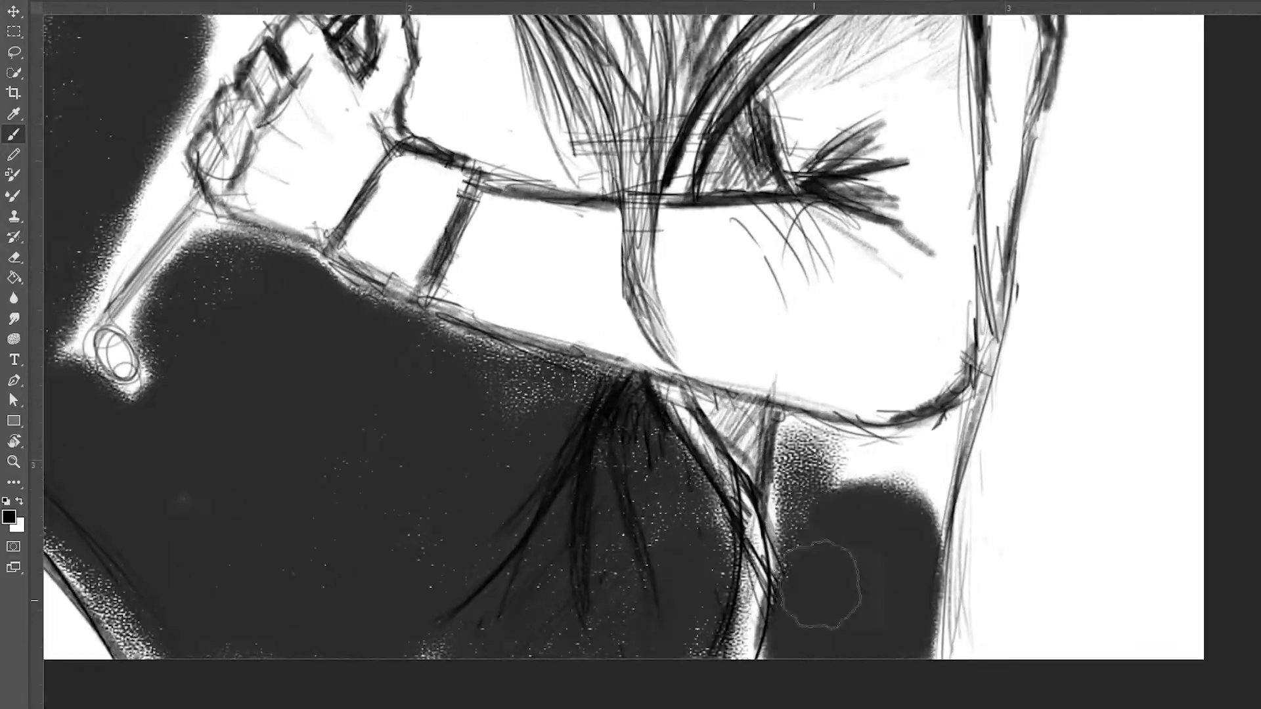
Fill the garment's chest with black around the fist, the rod and the collar, following their outlines
scroll(744, 640, down, 5)
key(r)
drag(464, 549, 661, 366)
scroll(661, 366, up, 5)
key(b)
scroll(929, 413, down, 3)
key(r)
mouse_move(842, 276)
mouse_down()
mouse_move(574, 304)
mouse_move(851, 395)
mouse_move(946, 633)
mouse_up()
key(b)
drag(945, 634, 829, 583)
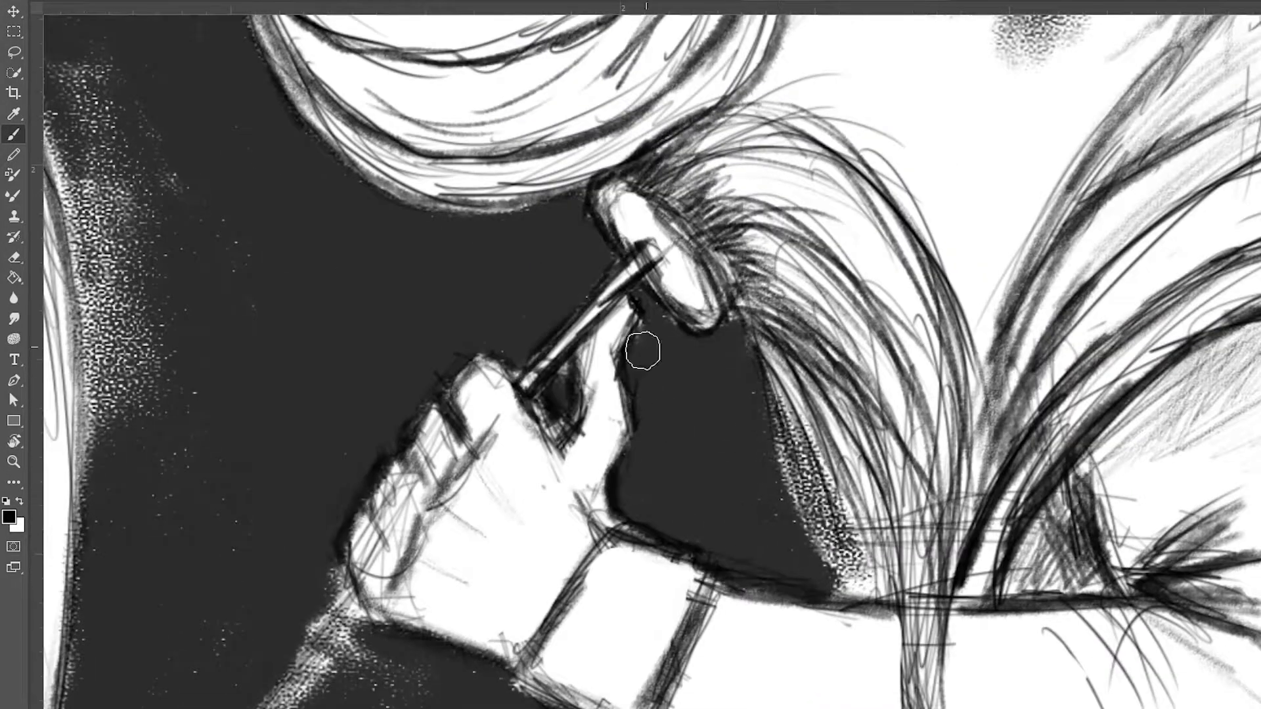
Fill the garment's shoulder above the bent arm with black down to the armhole trim and along the plume
scroll(639, 384, down, 3)
mouse_move(920, 295)
mouse_down()
mouse_move(703, 358)
mouse_move(701, 273)
mouse_move(871, 490)
mouse_up()
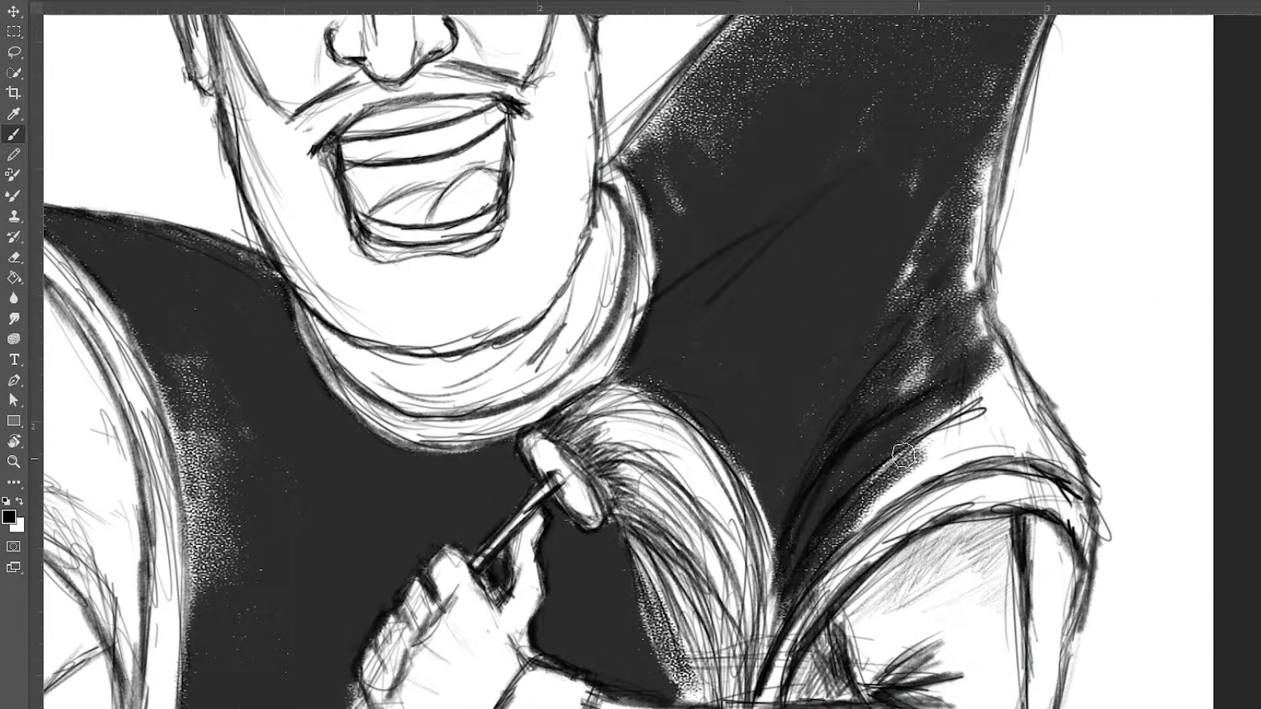
scroll(870, 490, down, 2)
drag(698, 529, 854, 295)
scroll(811, 225, up, 3)
scroll(666, 342, up, 2)
drag(666, 343, 526, 318)
Complete the black fill along the outstretched arm's armhole and tidy its edges at the shoulder line and around the bent forearm
scroll(526, 318, down, 3)
key(e)
key(b)
scroll(728, 299, up, 3)
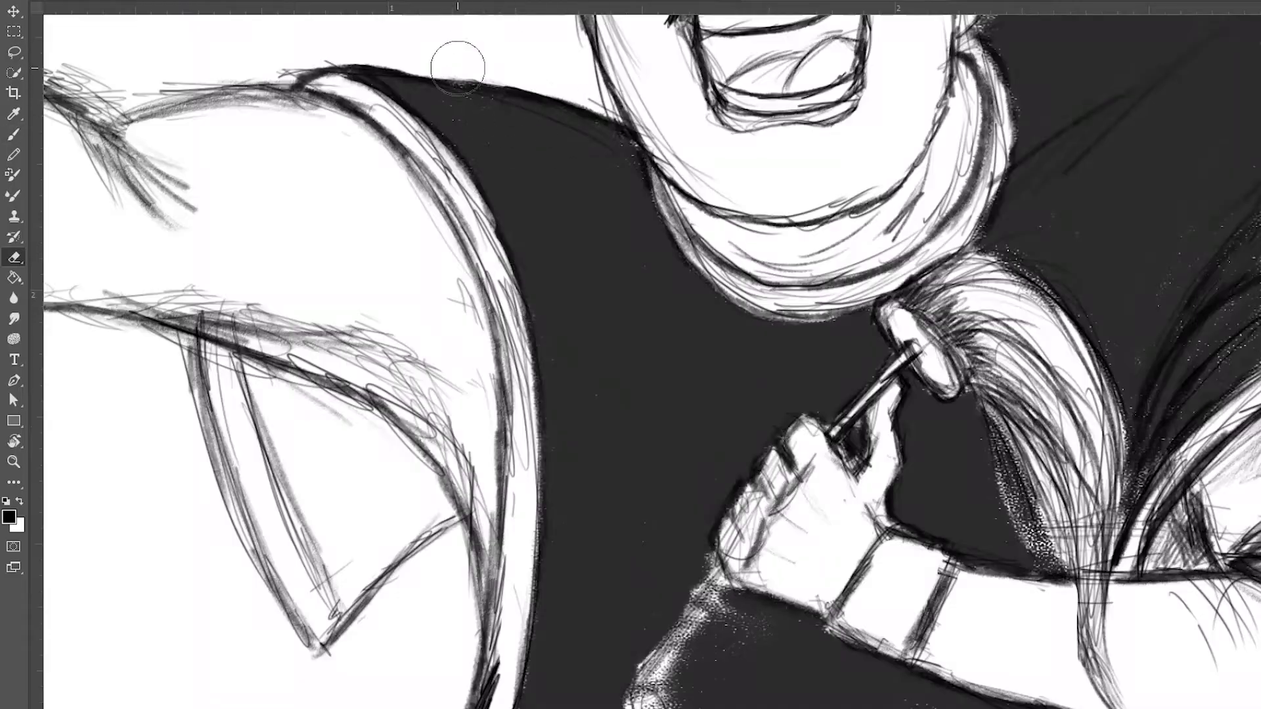
scroll(723, 169, up, 2)
scroll(614, 399, down, 3)
drag(614, 399, 547, 362)
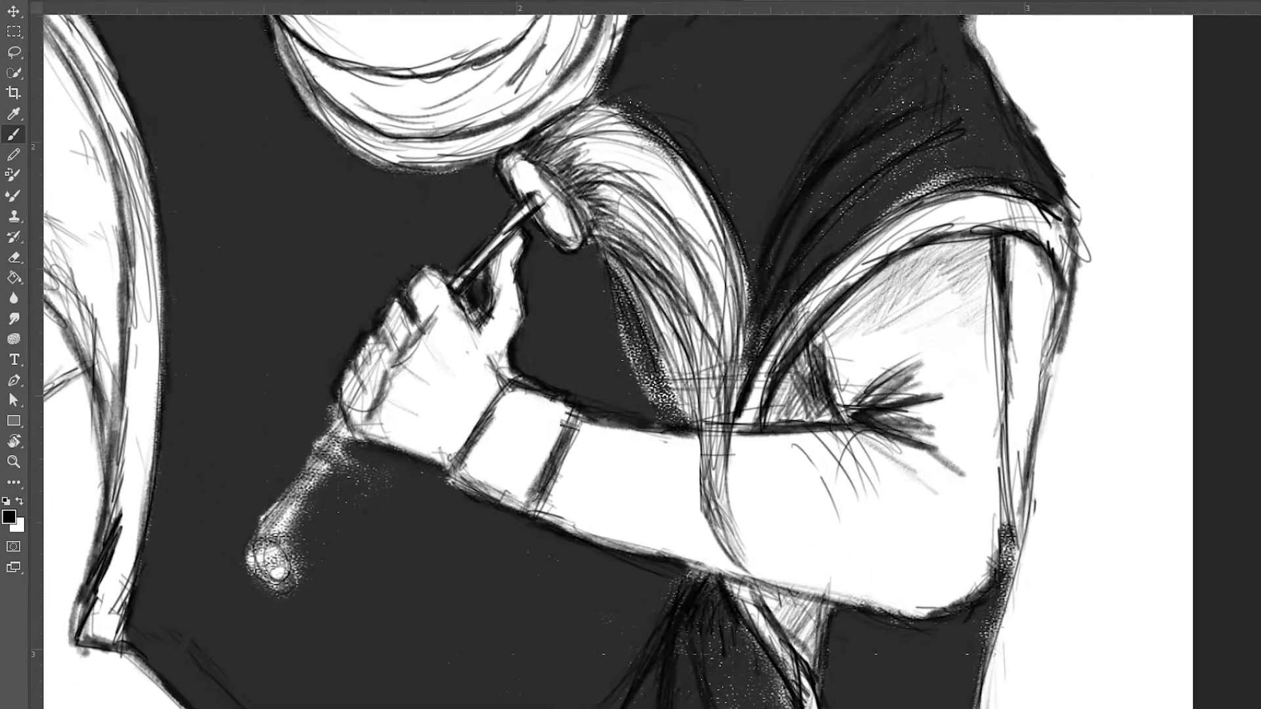
drag(563, 484, 528, 429)
Paint the bent arm's sleeve and wristband off-white from the wrist to the armhole
key(x)
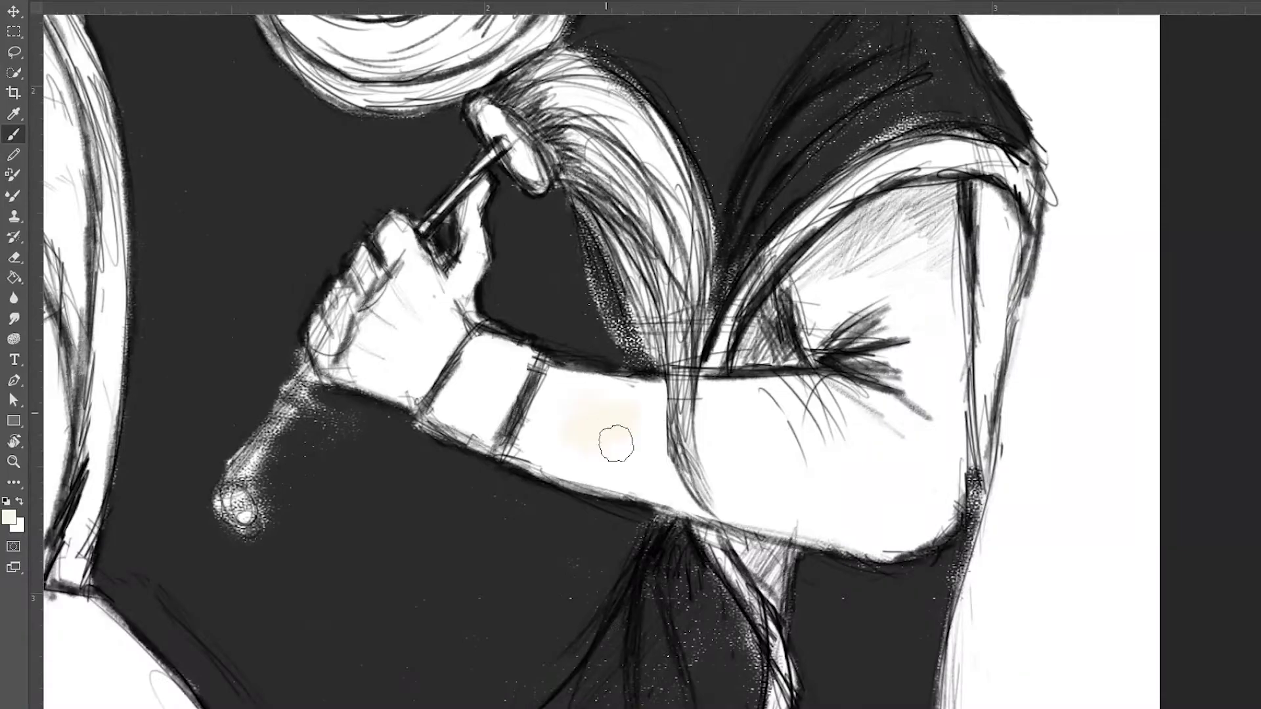
alt+click(583, 428)
drag(683, 460, 517, 358)
mouse_move(920, 276)
mouse_down()
mouse_move(839, 512)
mouse_move(756, 482)
mouse_up()
drag(854, 500, 1208, 400)
Paint the outstretched arm's sleeve and the inner collar off-white, cleaning up the color along the sleeve's edges
drag(197, 98, 598, 440)
mouse_move(236, 302)
mouse_down()
mouse_move(479, 268)
mouse_move(788, 329)
mouse_move(531, 277)
mouse_up()
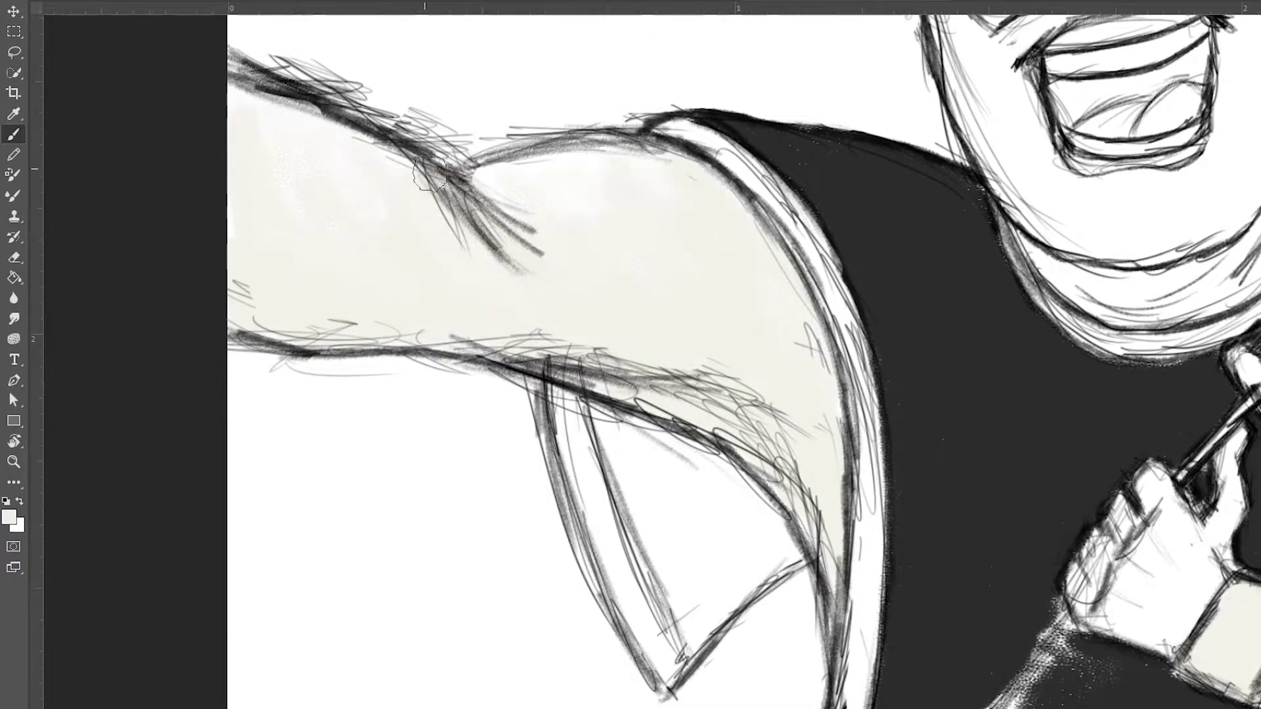
scroll(342, 154, up, 3)
key(e)
drag(471, 354, 758, 387)
drag(848, 302, 766, 402)
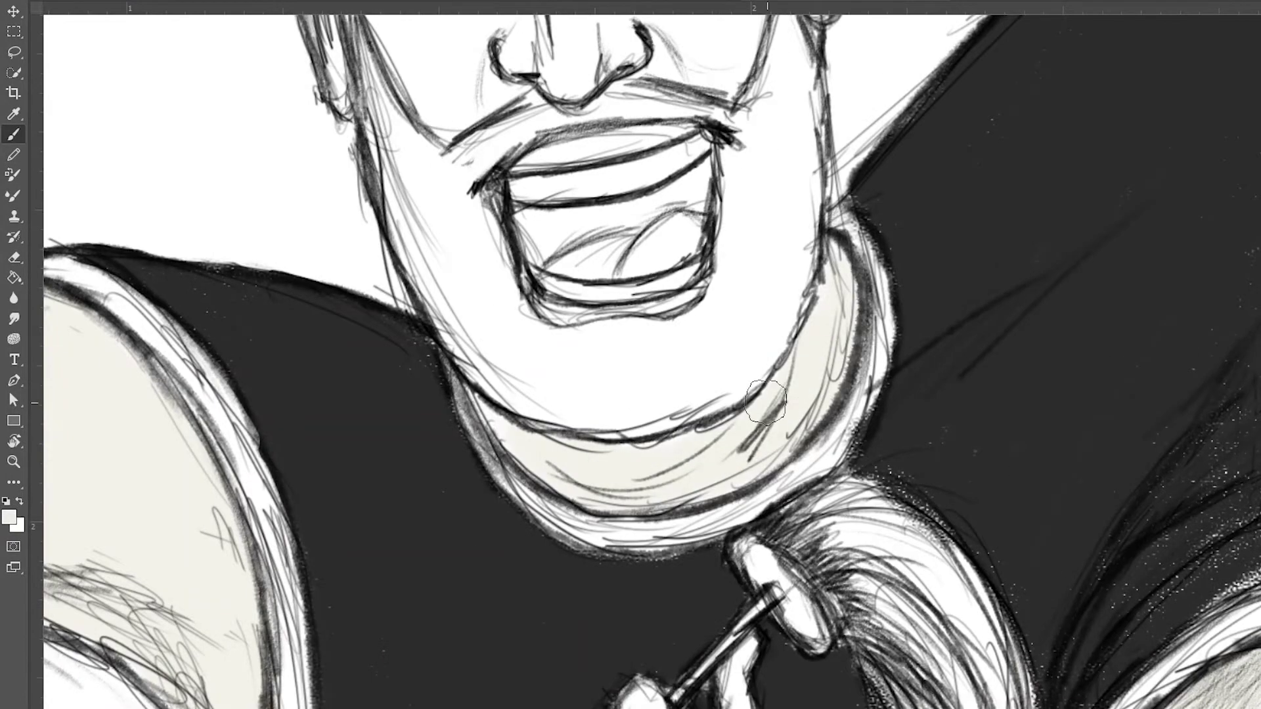
Restore the default black and fill the garment's flap hanging beneath the outstretched arm
key(ctrl+0)
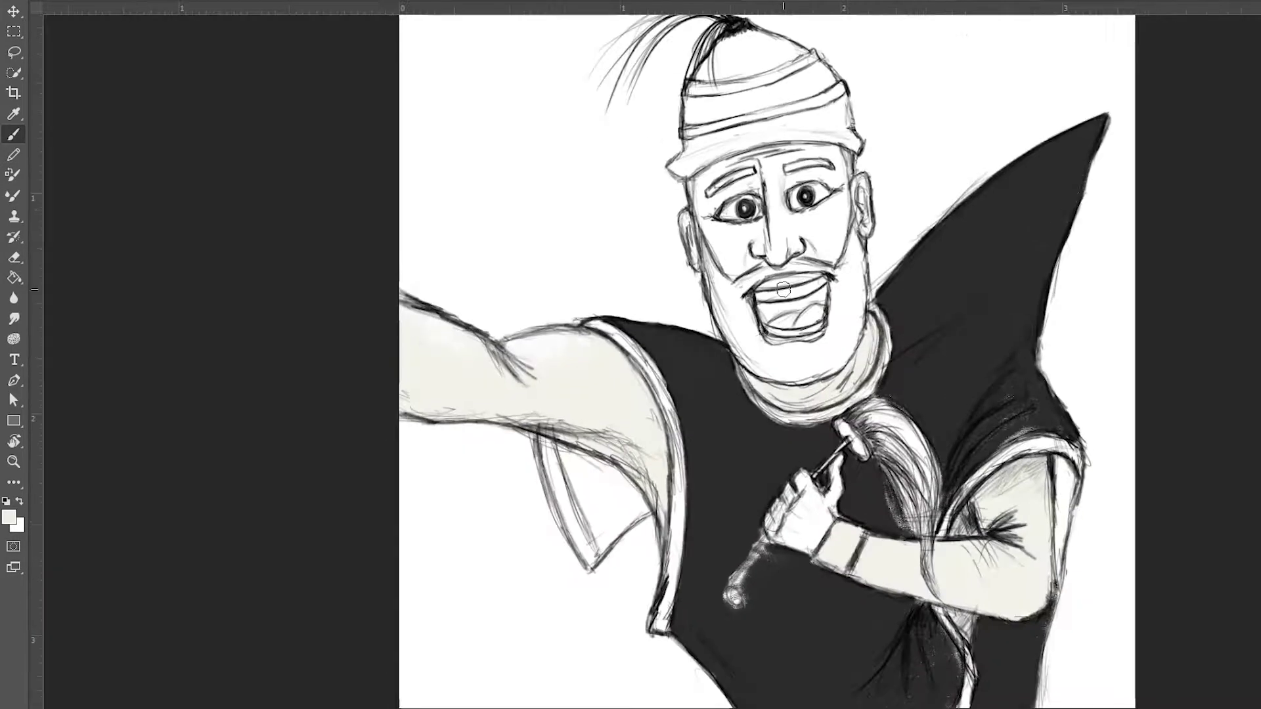
key(alt+e)
key(Escape)
key(d)
scroll(559, 407, up, 3)
mouse_move(496, 420)
mouse_down()
mouse_move(501, 450)
mouse_move(493, 428)
mouse_move(527, 406)
mouse_up()
key(ctrl+0)
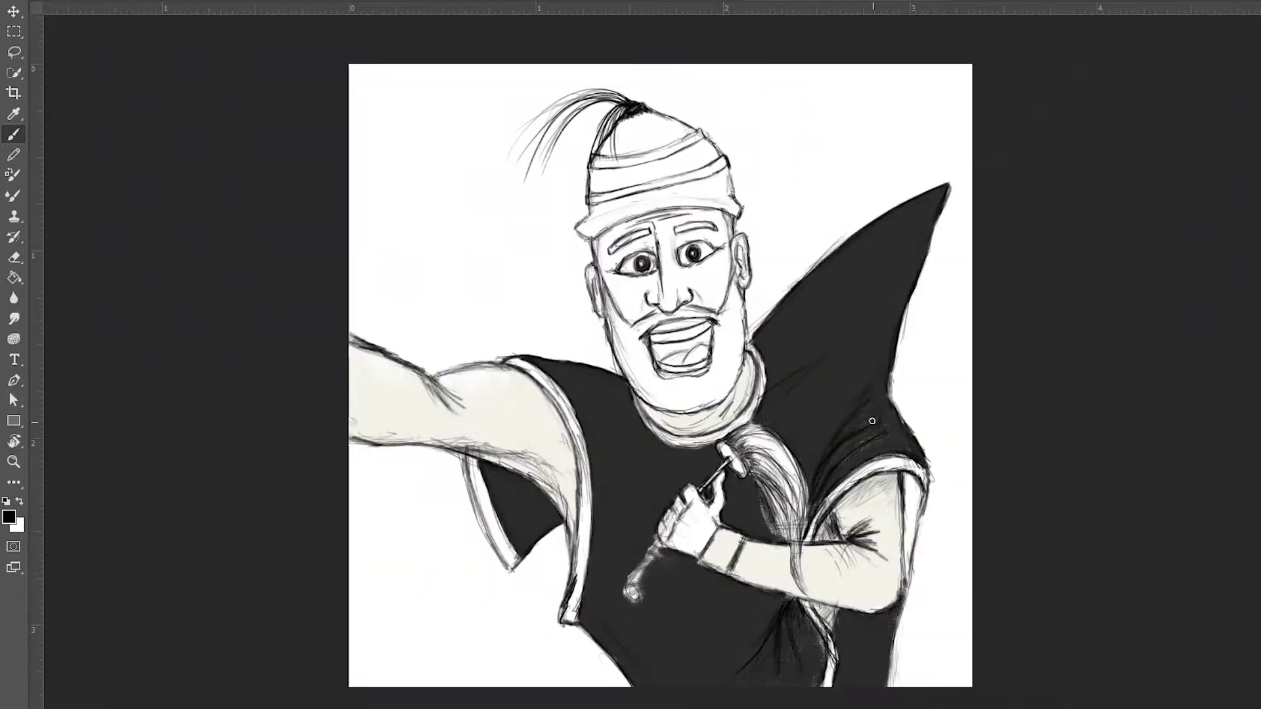
Color the trim of the hanging flap, the outstretched arm's armhole and the neckline red
scroll(592, 394, up, 3)
drag(266, 355, 368, 591)
key(r)
mouse_move(305, 443)
mouse_down()
mouse_move(659, 366)
mouse_move(484, 394)
mouse_move(499, 427)
mouse_up()
mouse_move(979, 190)
mouse_down()
mouse_move(821, 206)
mouse_move(984, 203)
mouse_up()
key(ctrl+0)
scroll(620, 366, up, 3)
mouse_move(509, 276)
mouse_down()
mouse_move(611, 420)
mouse_move(775, 420)
mouse_move(905, 207)
mouse_move(880, 343)
mouse_up()
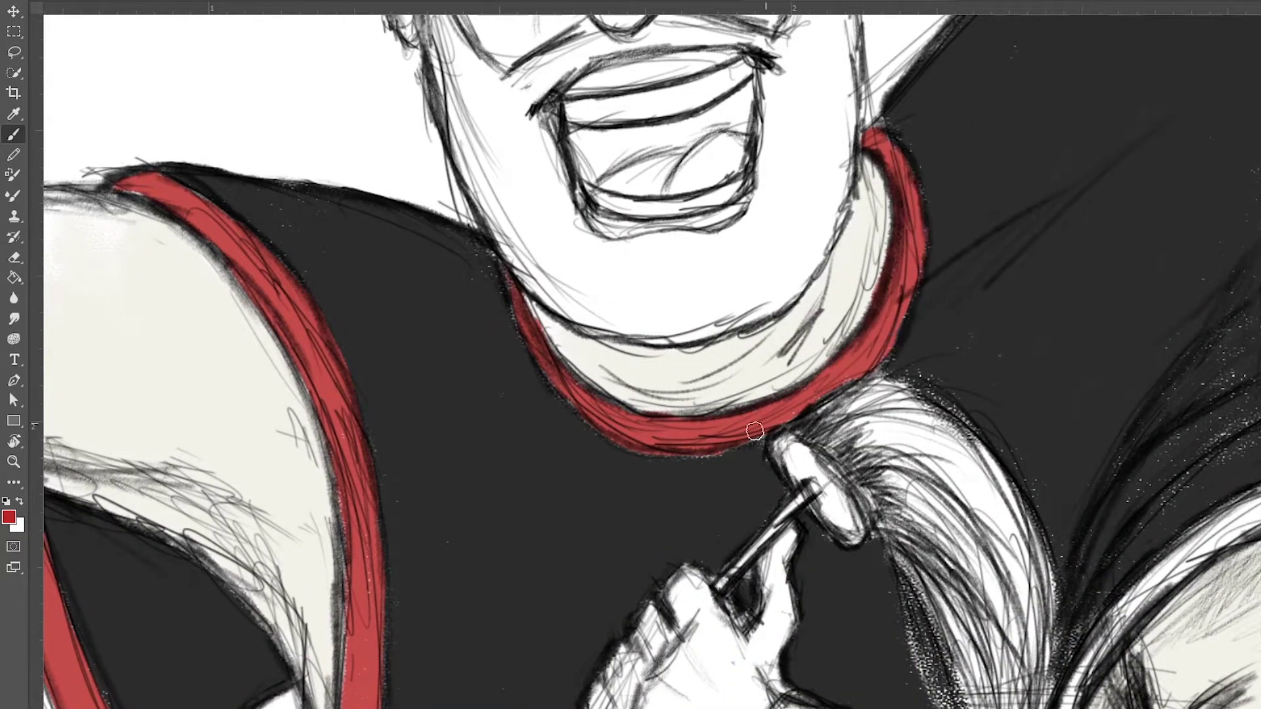
Color the bent arm's armhole trim and the trim strip below the forearm red
scroll(782, 412, down, 2)
drag(1103, 453, 893, 431)
scroll(1098, 433, up, 2)
mouse_move(867, 289)
mouse_down()
mouse_move(845, 436)
mouse_move(854, 486)
mouse_up()
Fill the narrow garment strip behind the bent sleeve with black and touch up the black around the elbow and lower trim
scroll(854, 486, down, 3)
key(d)
drag(394, 322, 328, 525)
scroll(328, 526, up, 2)
drag(611, 335, 523, 328)
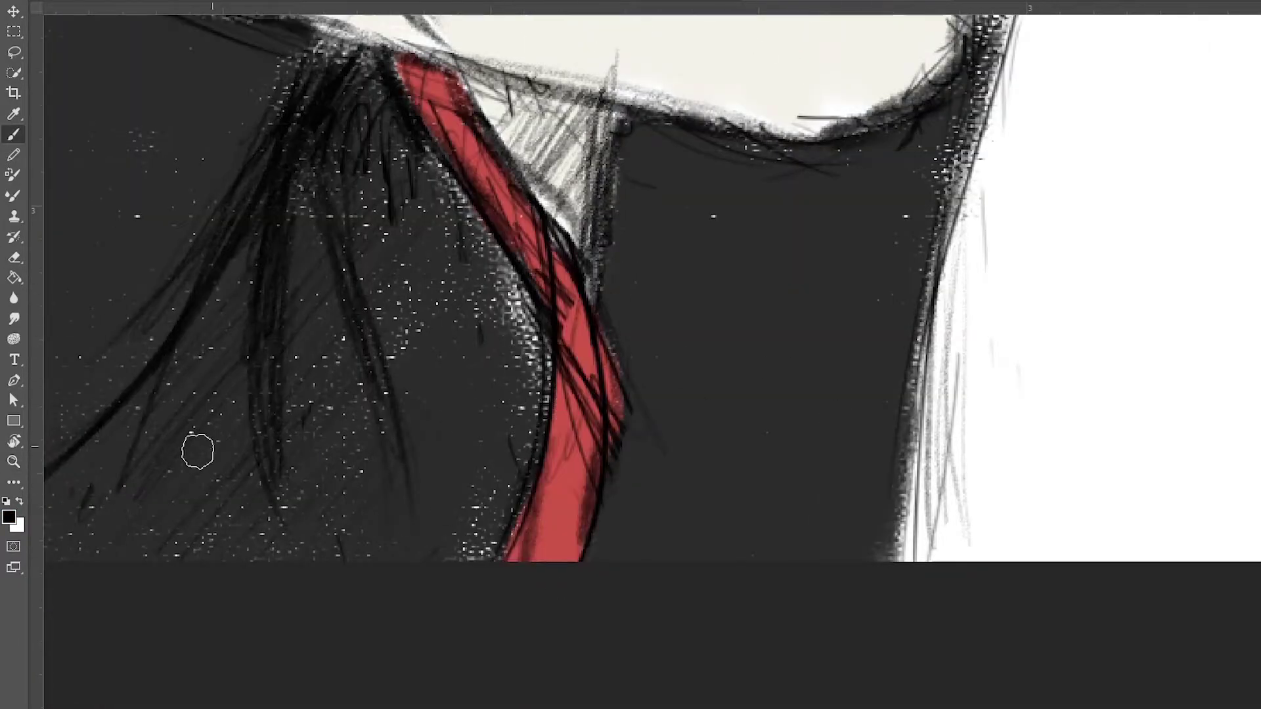
drag(459, 414, 519, 289)
scroll(670, 403, up, 5)
scroll(675, 372, down, 3)
scroll(551, 448, down, 2)
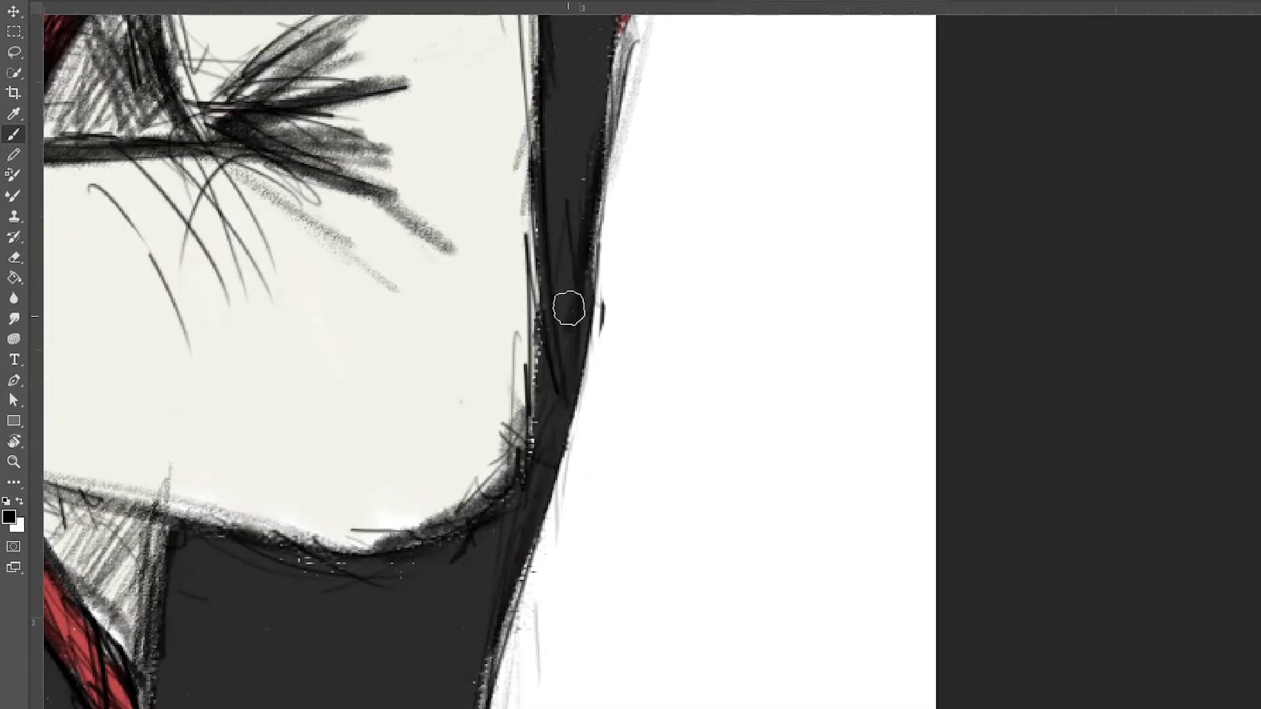
scroll(473, 580, down, 3)
scroll(731, 287, up, 3)
Color the face and the hand gripping the rod with a brown skin tone
mouse_move(529, 391)
mouse_down()
mouse_move(476, 305)
mouse_move(657, 408)
mouse_move(499, 230)
mouse_move(460, 276)
mouse_move(685, 379)
mouse_move(558, 263)
mouse_move(791, 276)
mouse_move(799, 198)
mouse_up()
scroll(726, 369, down, 3)
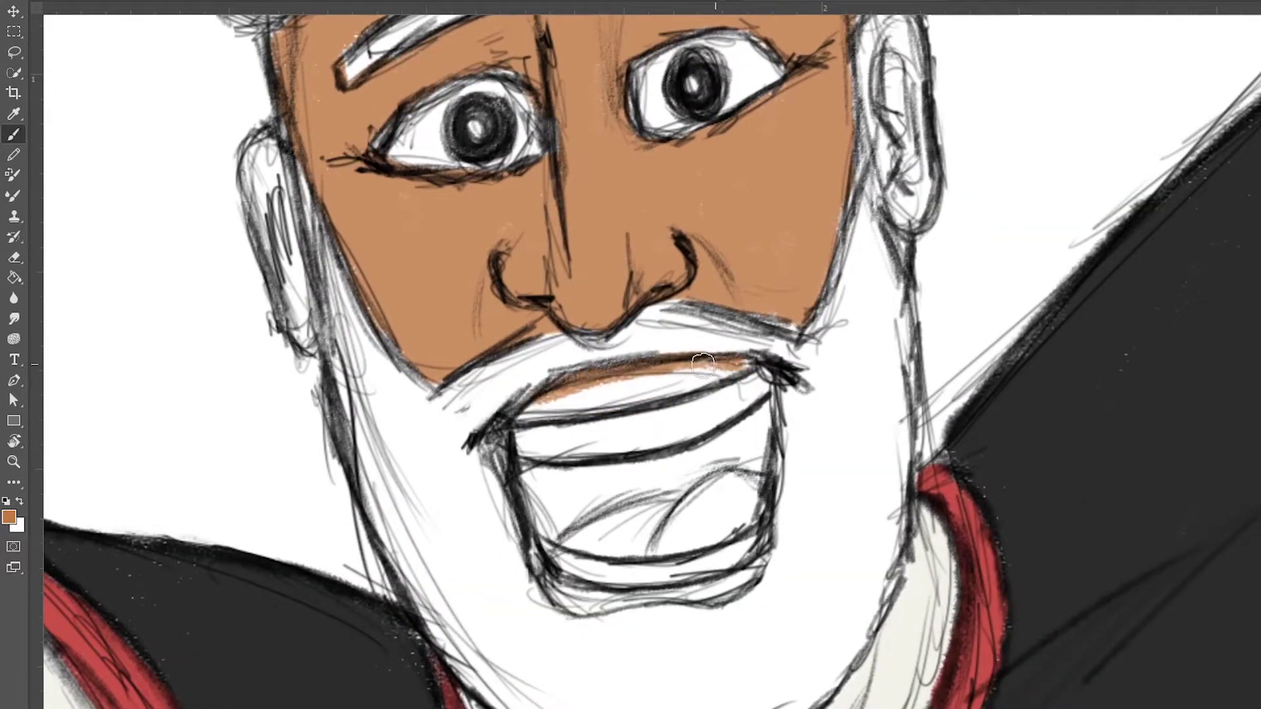
scroll(803, 533, down, 5)
scroll(803, 533, up, 5)
mouse_move(538, 151)
mouse_down()
mouse_move(420, 368)
mouse_move(394, 387)
mouse_move(464, 215)
mouse_up()
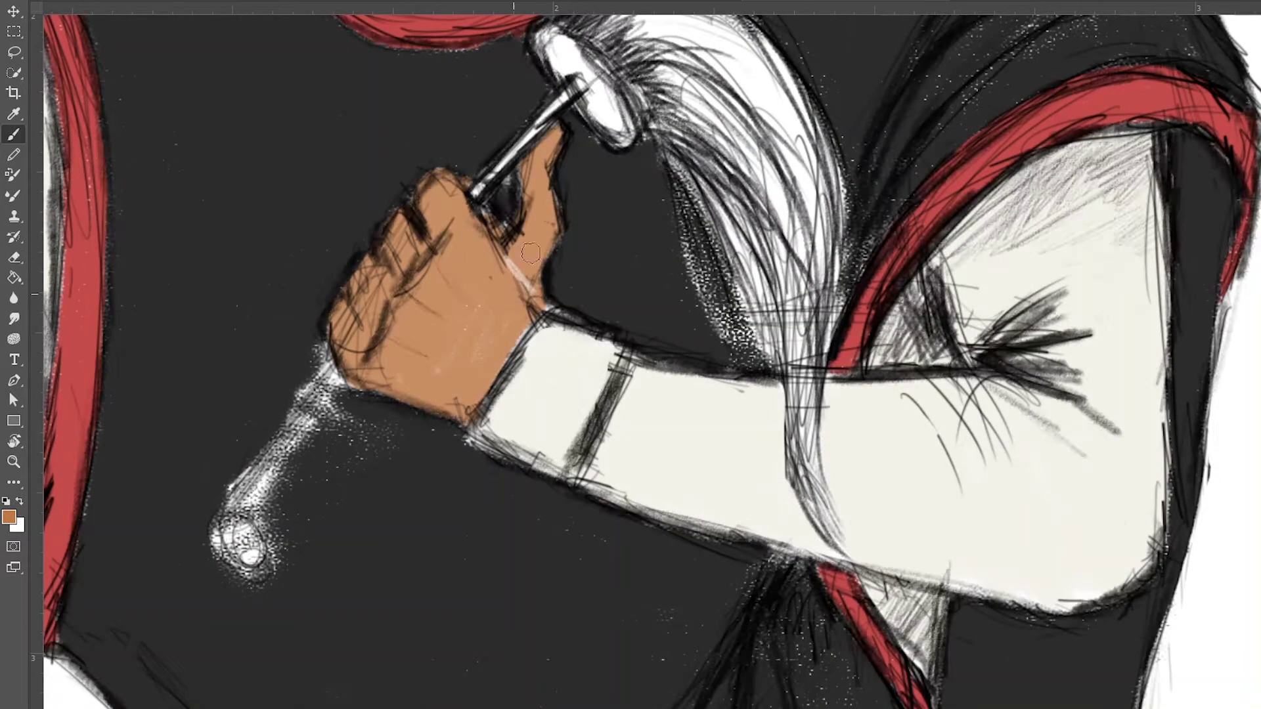
Color the ears brown, the inside of the mouth red and the lower lip dark brown
scroll(501, 260, down, 5)
scroll(677, 283, up, 5)
drag(775, 295, 779, 486)
drag(236, 407, 276, 564)
scroll(754, 344, down, 5)
scroll(545, 328, up, 10)
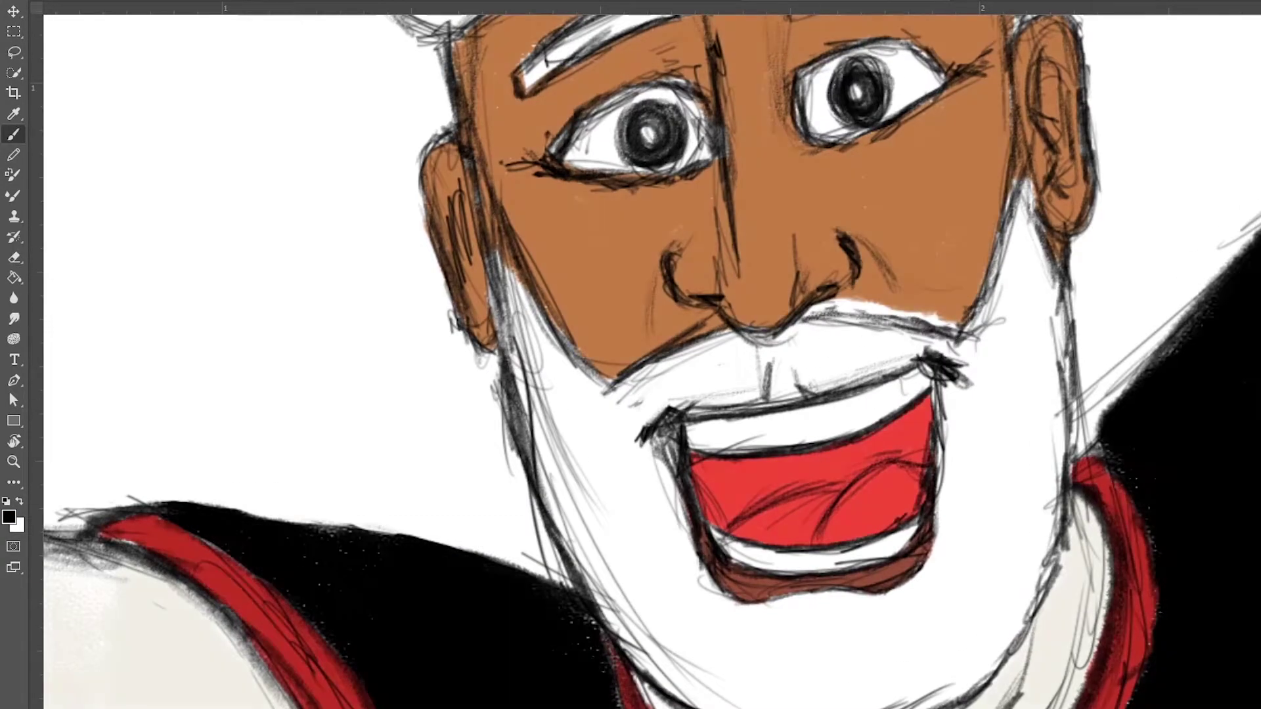
Shade the white beard and mustache with textured light gray, darkest along the jaw edges
scroll(835, 306, down, 5)
alt+click(811, 451)
scroll(811, 450, up, 5)
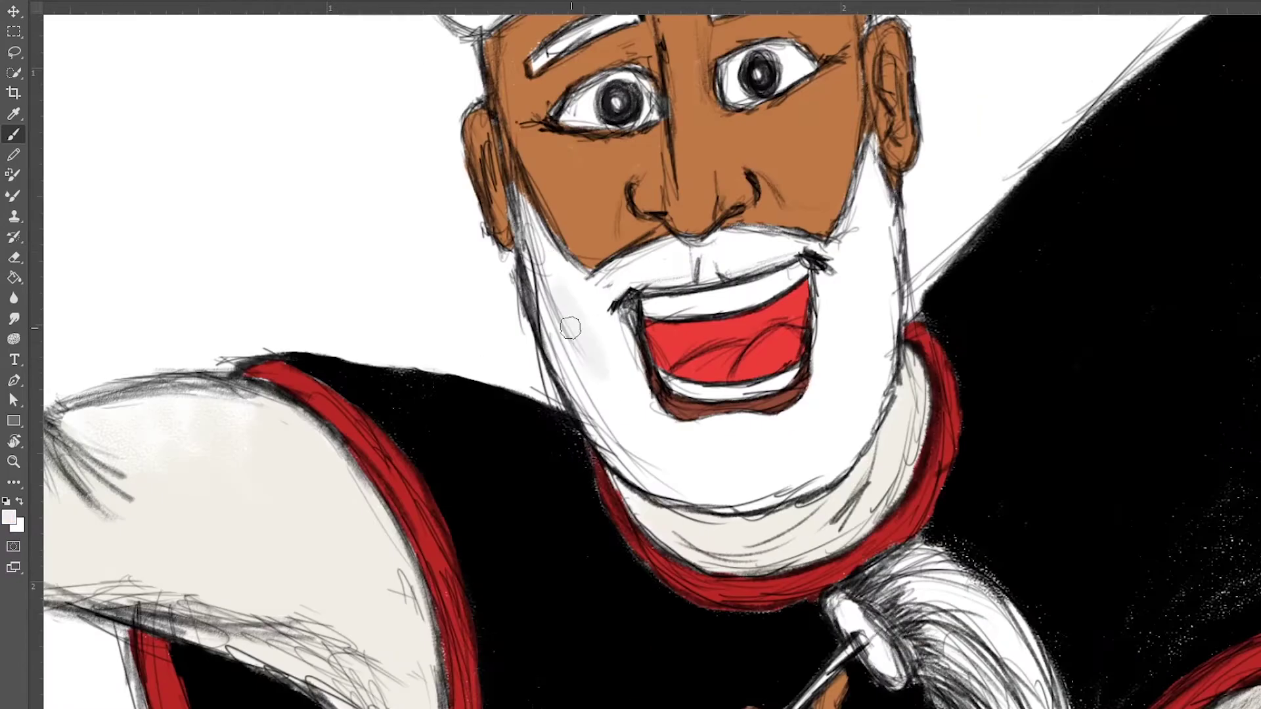
mouse_move(721, 489)
mouse_down()
mouse_move(558, 329)
mouse_move(722, 473)
mouse_move(854, 295)
mouse_move(791, 245)
mouse_up()
scroll(792, 245, down, 3)
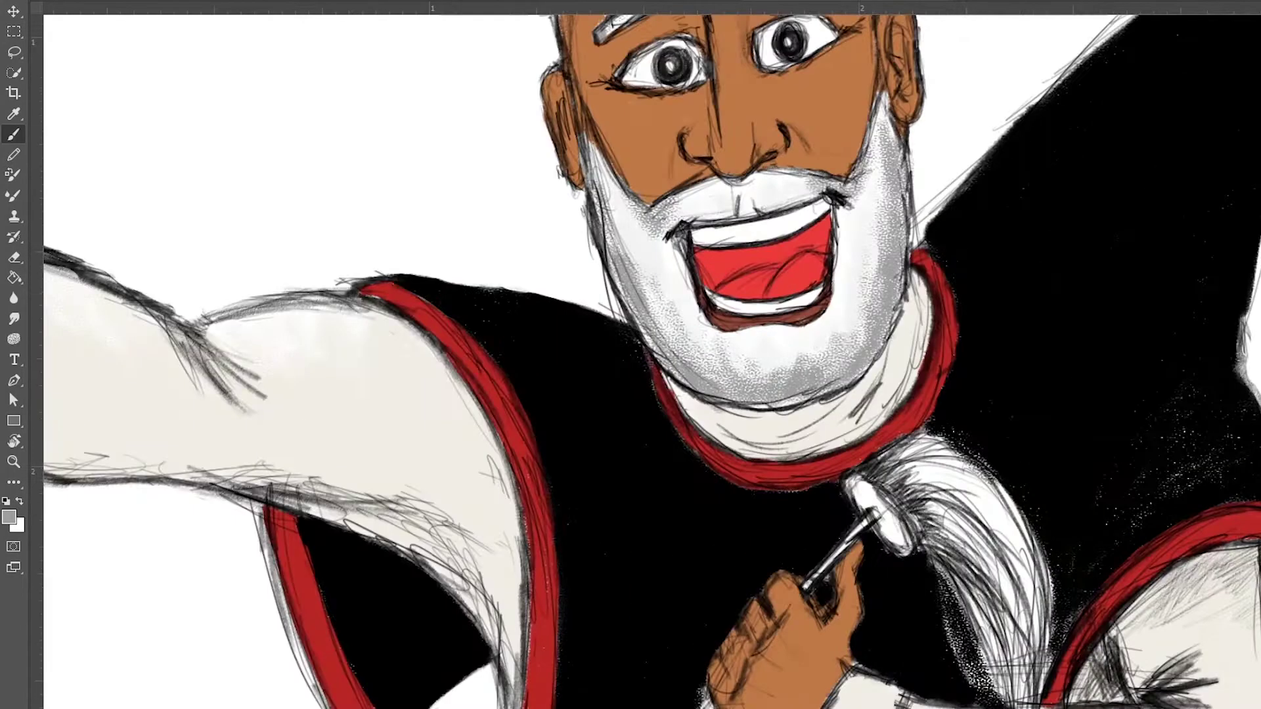
Color the plume with a pale cream base and add darker tan strands down to its tip
alt+click(755, 651)
drag(742, 388, 798, 453)
scroll(802, 475, up, 2)
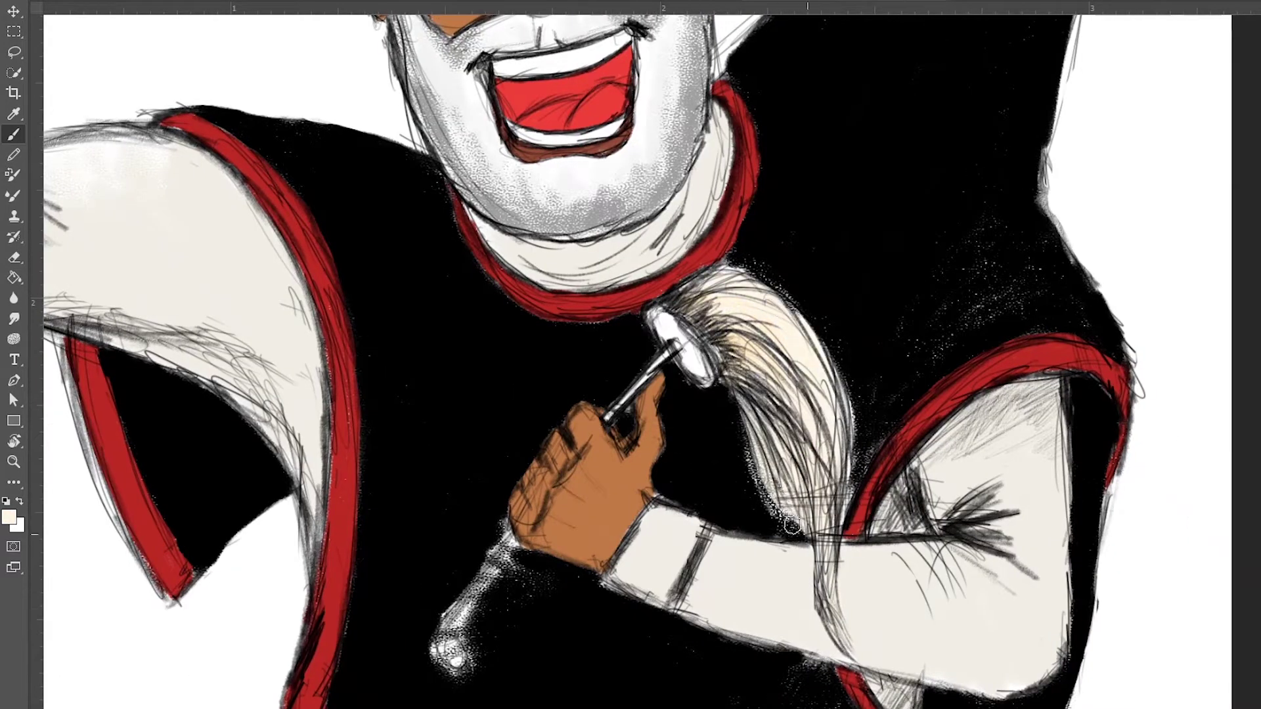
drag(754, 381, 828, 437)
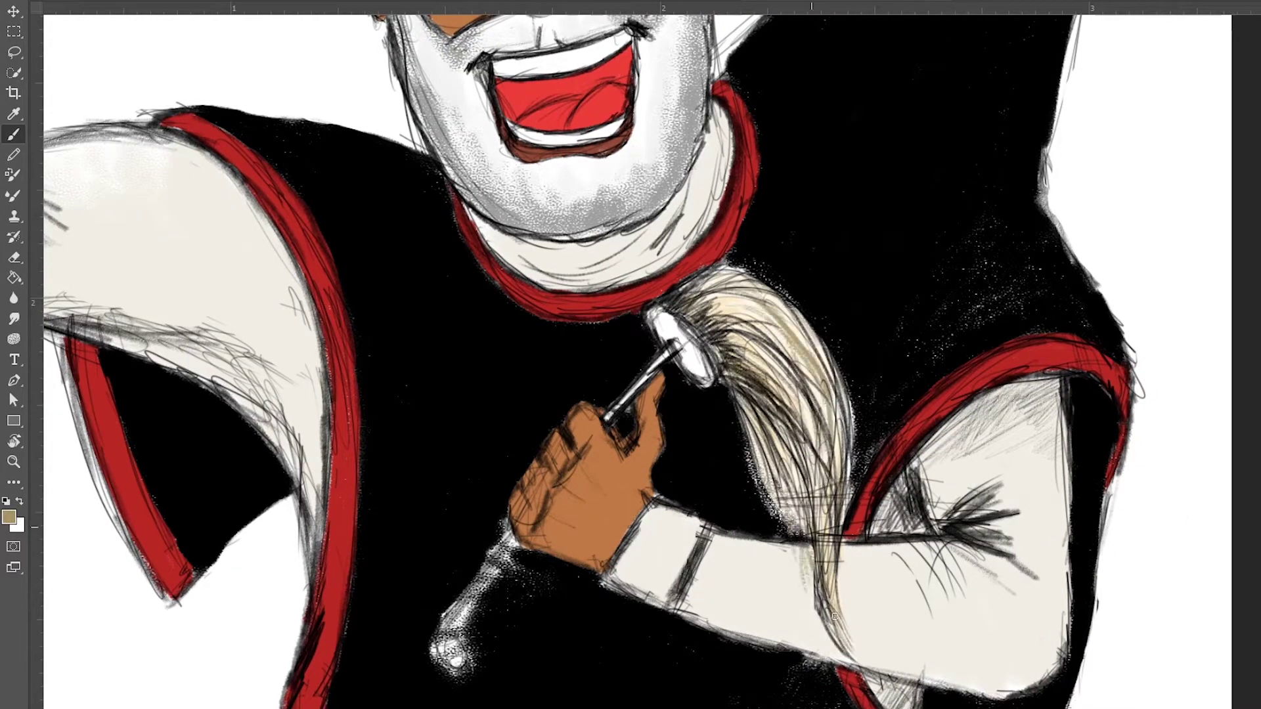
scroll(844, 447, down, 2)
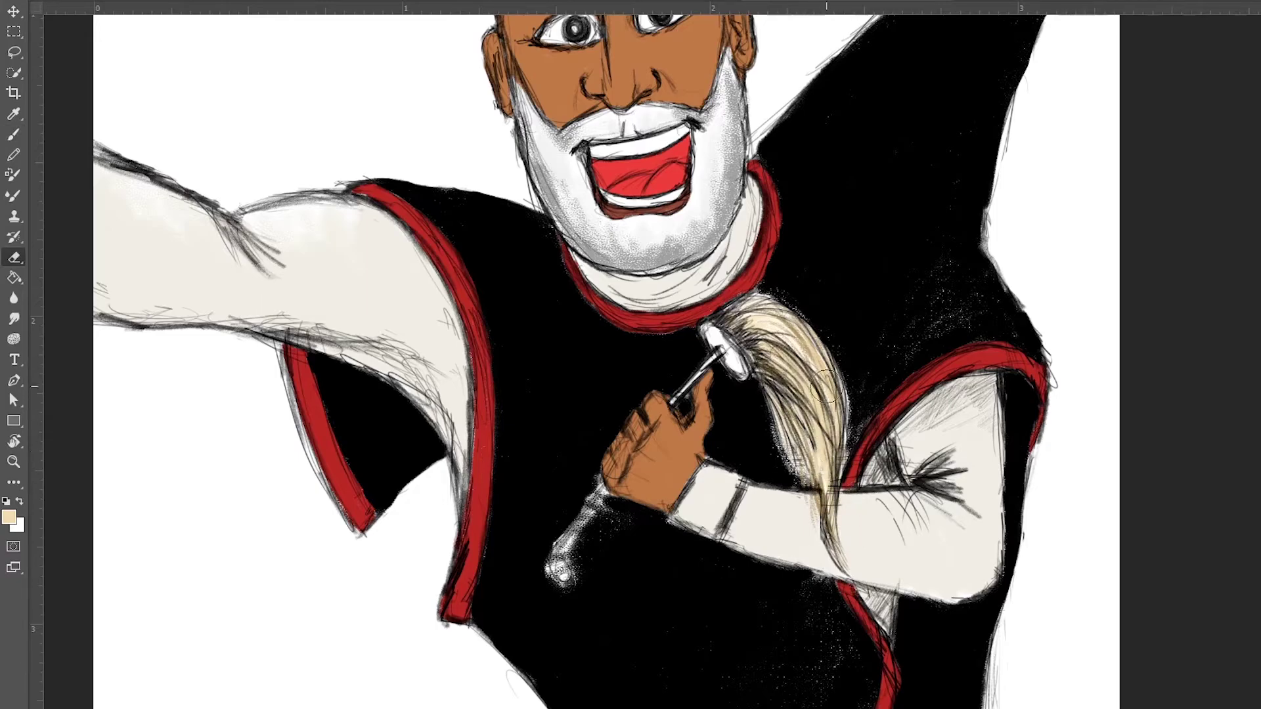
alt+click(800, 418)
scroll(788, 427, up, 3)
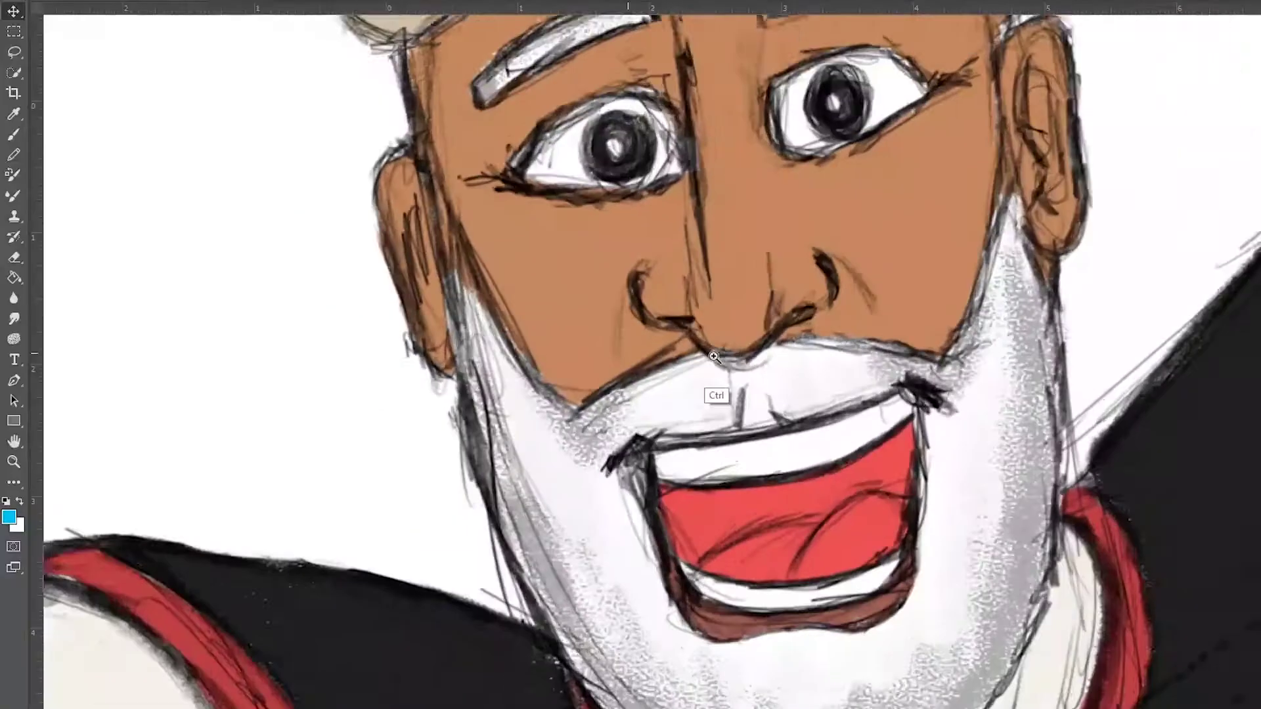
key(ctrl+0)
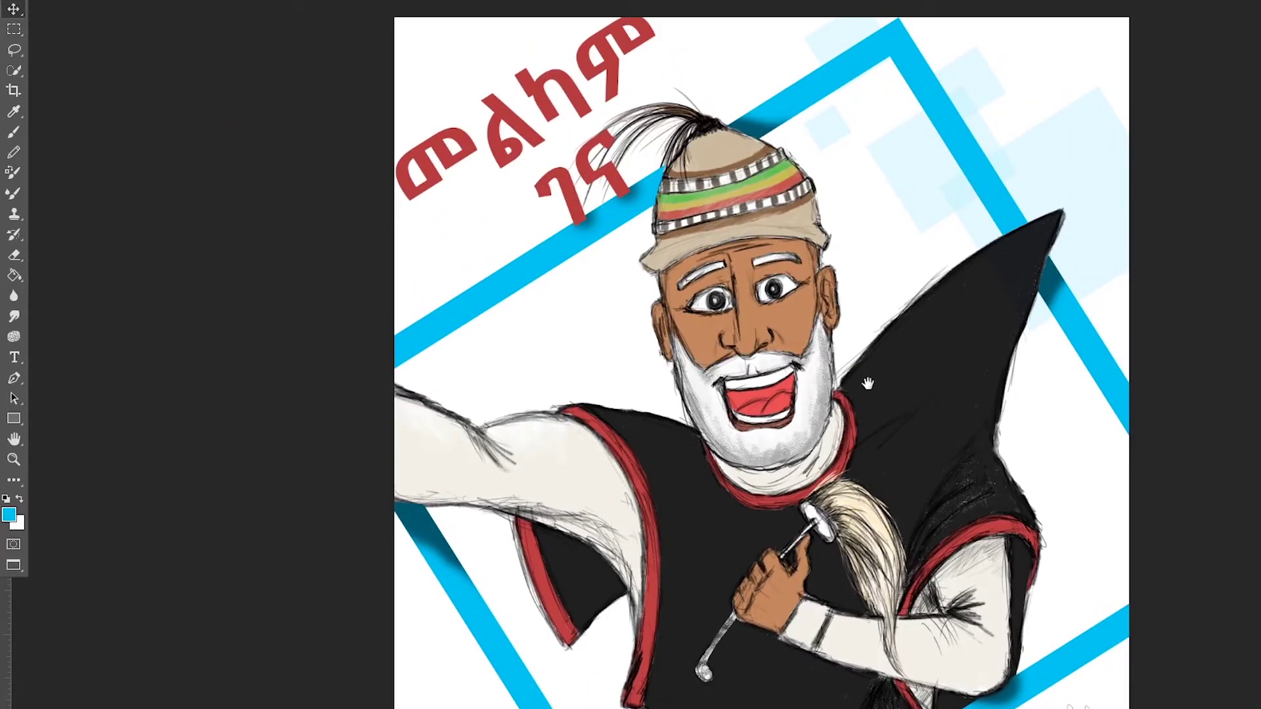
drag(867, 384, 814, 382)
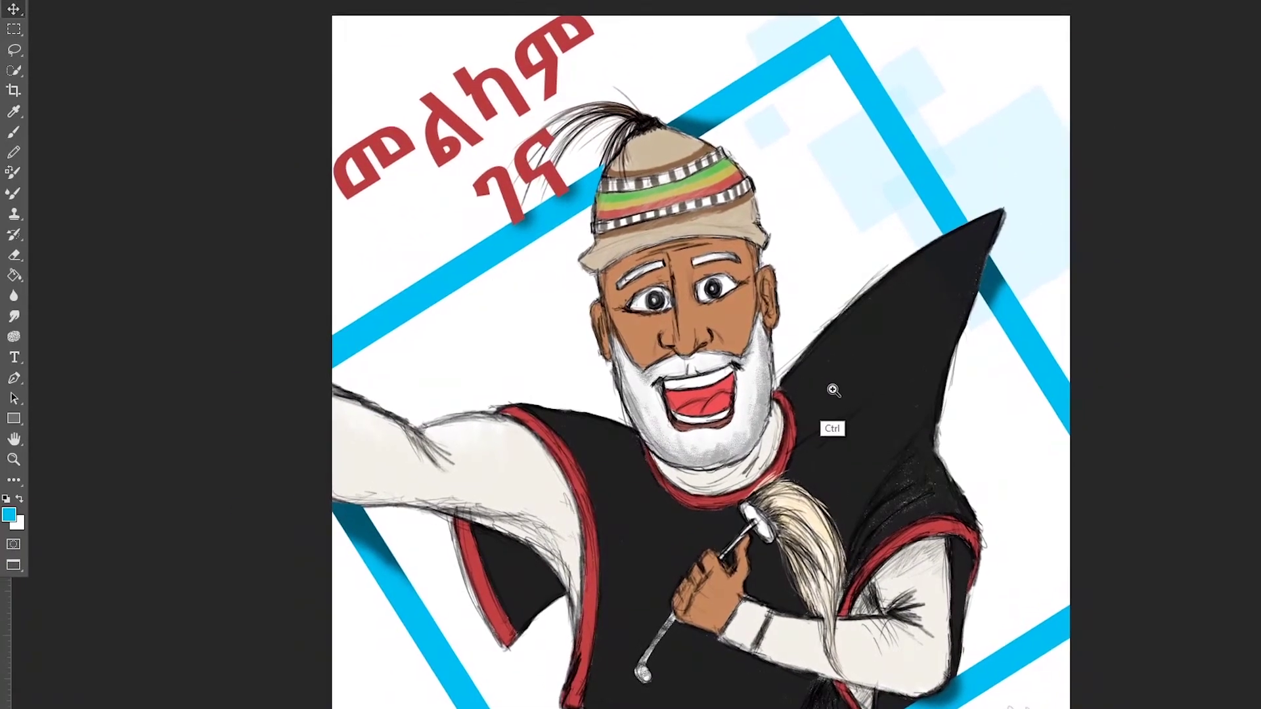